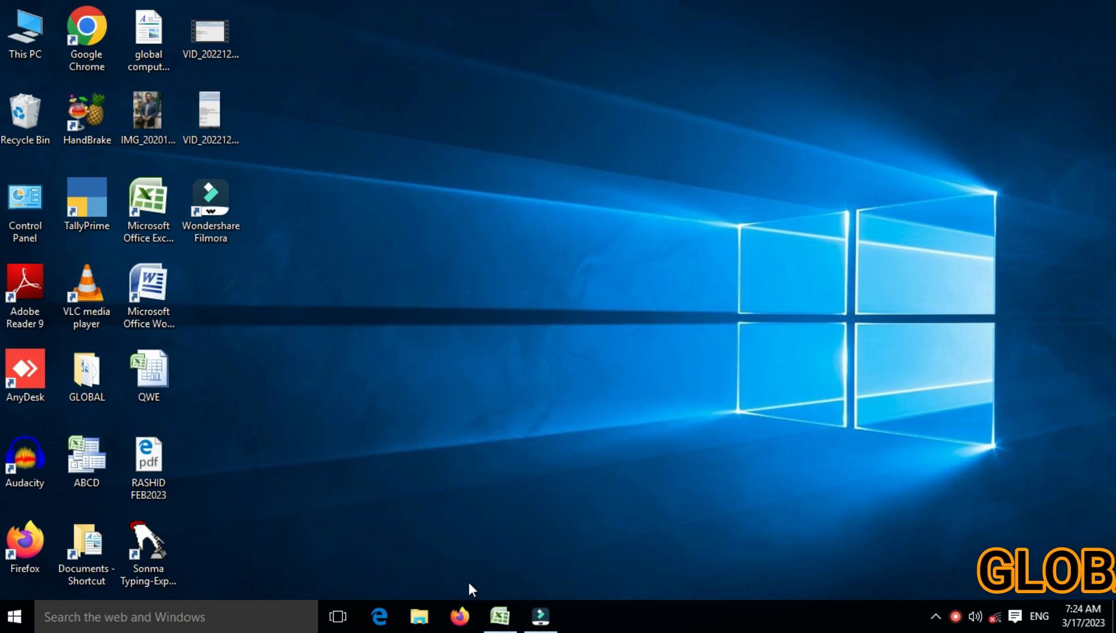
Switch to the INT workbook in Excel and enter 5, 6, 8 and 9 in cells L7 through O7.
click(500, 616)
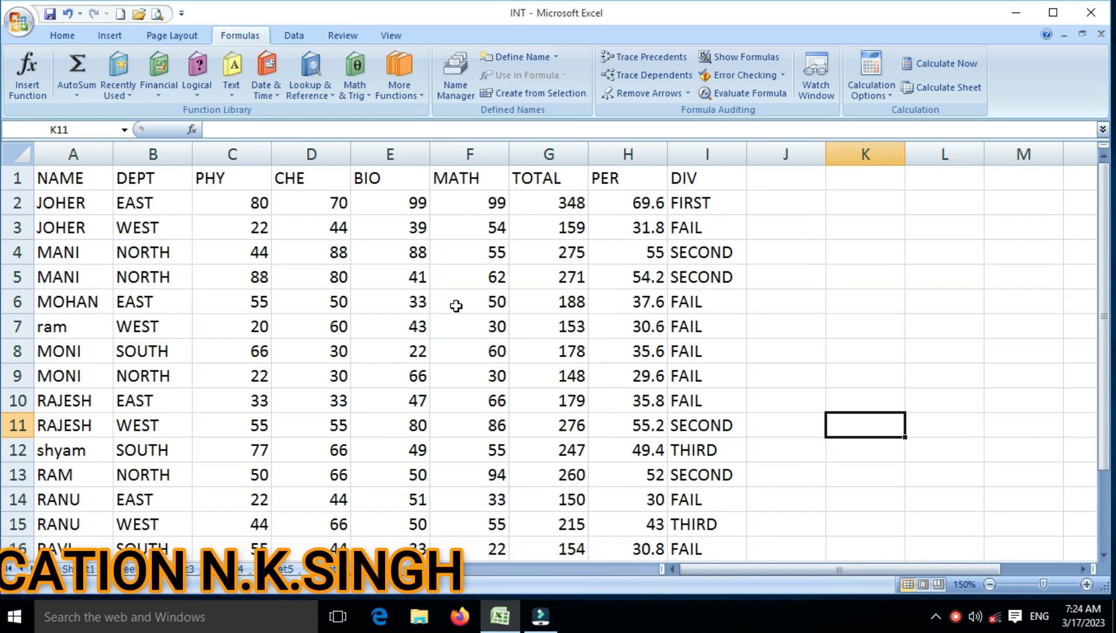
click(794, 308)
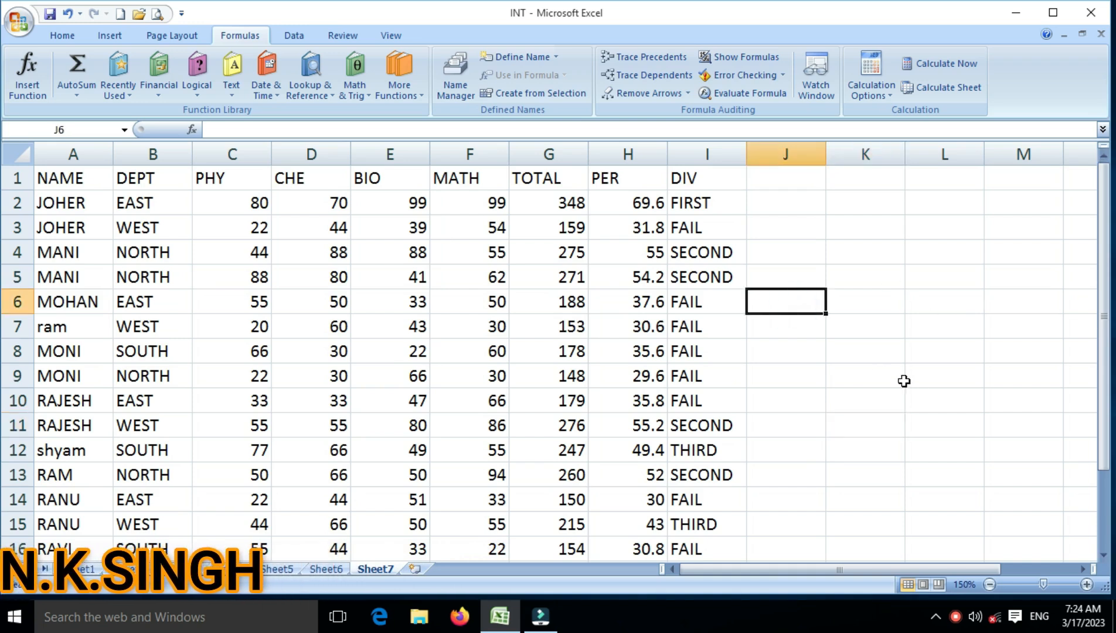
click(1083, 570)
click(1084, 569)
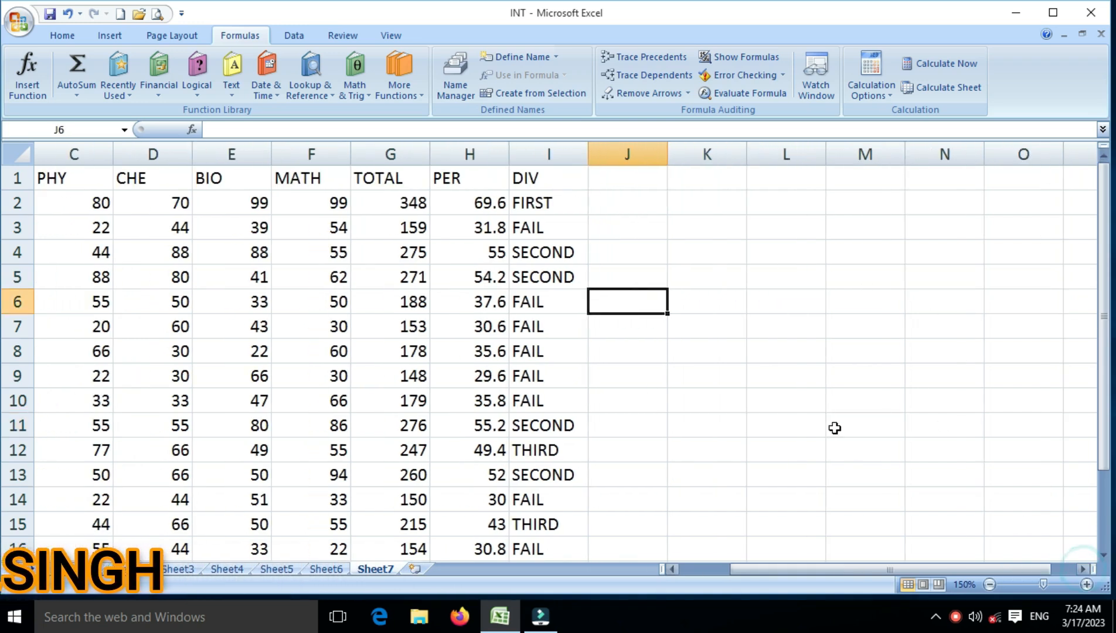
click(756, 327)
text(5)
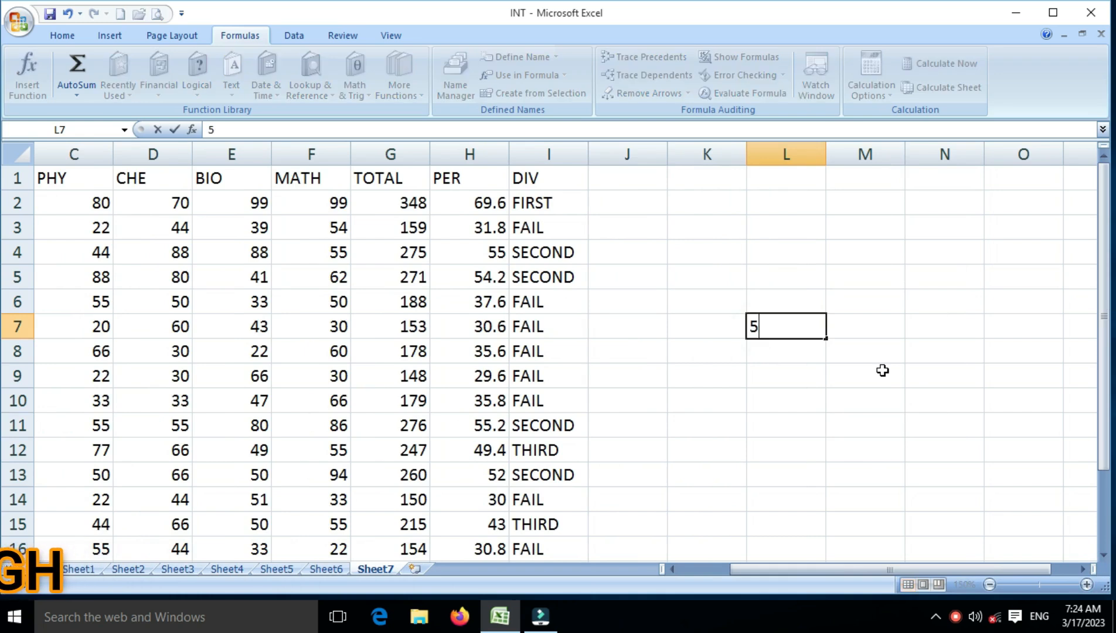
key(Tab)
text(6)
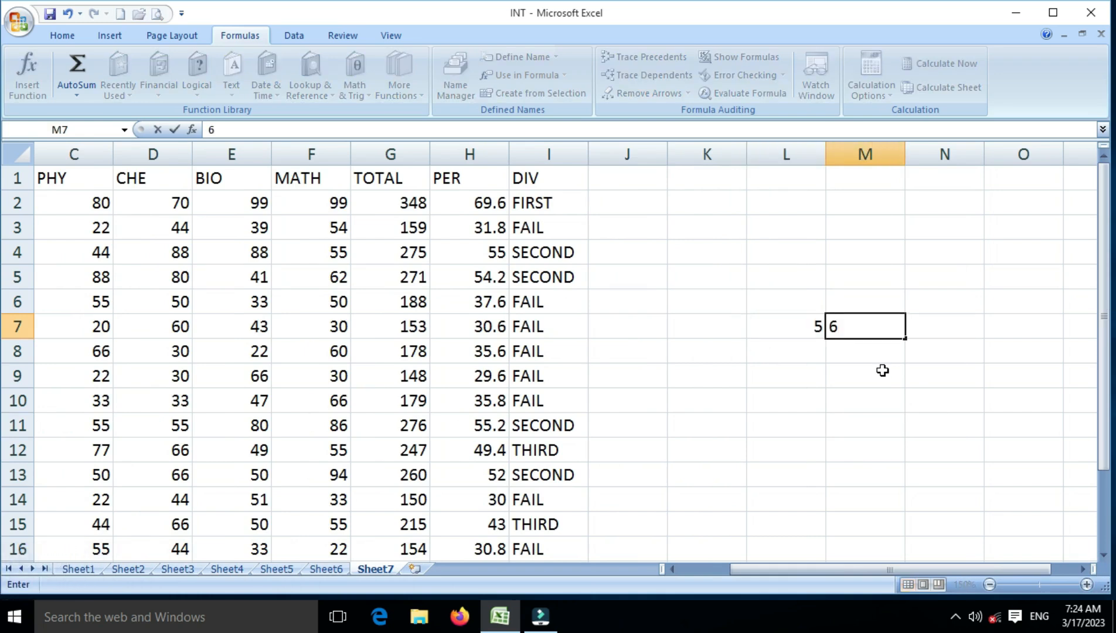
key(Tab)
text(8)
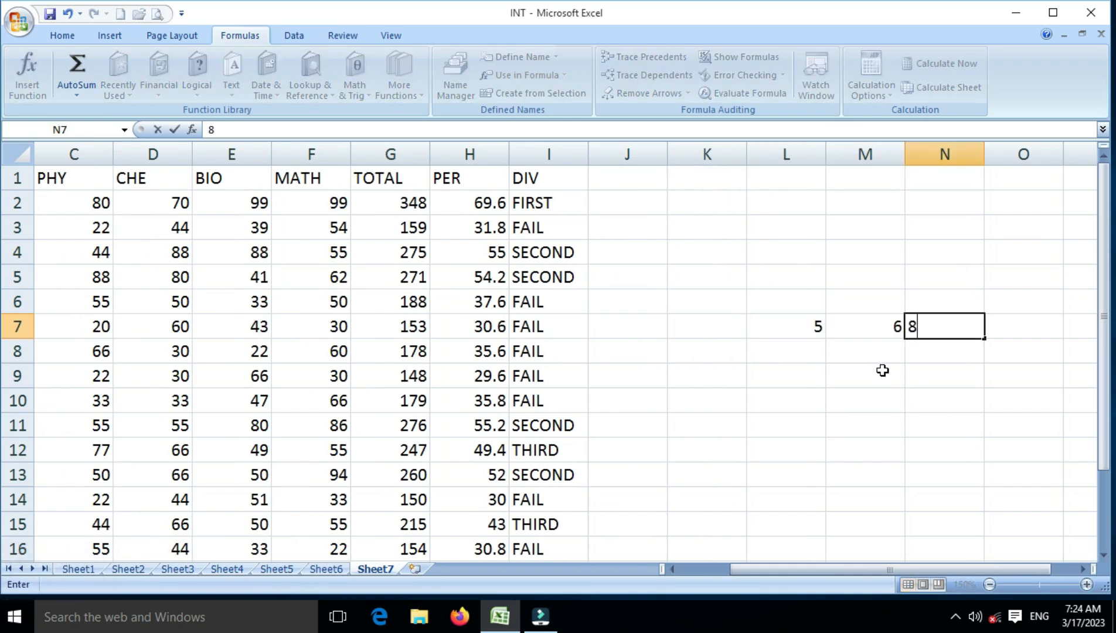
key(Tab)
text(9)
key(Tab)
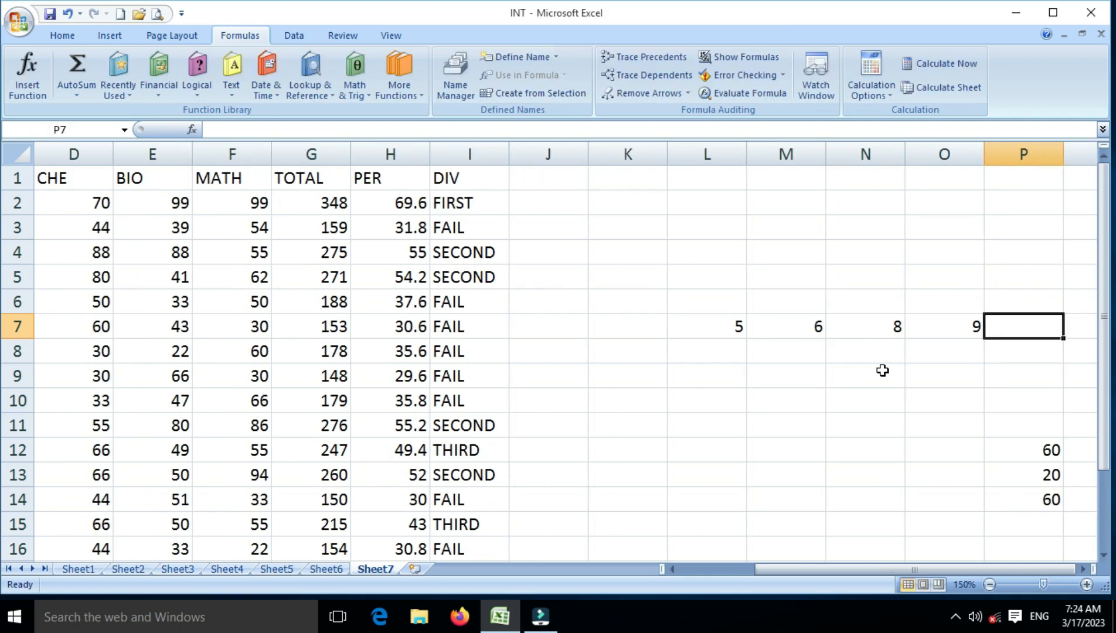
Enter the formula =MAX(L7:O7) in cell P7 to find the largest of the four numbers.
text(=MX)
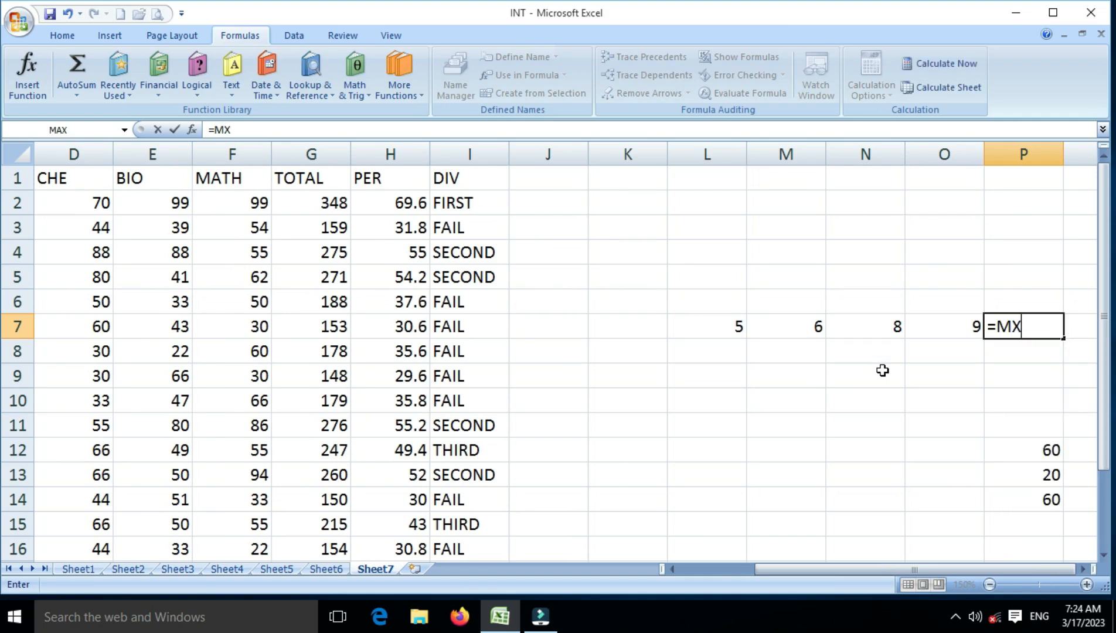
key(BackSpace)
text(A)
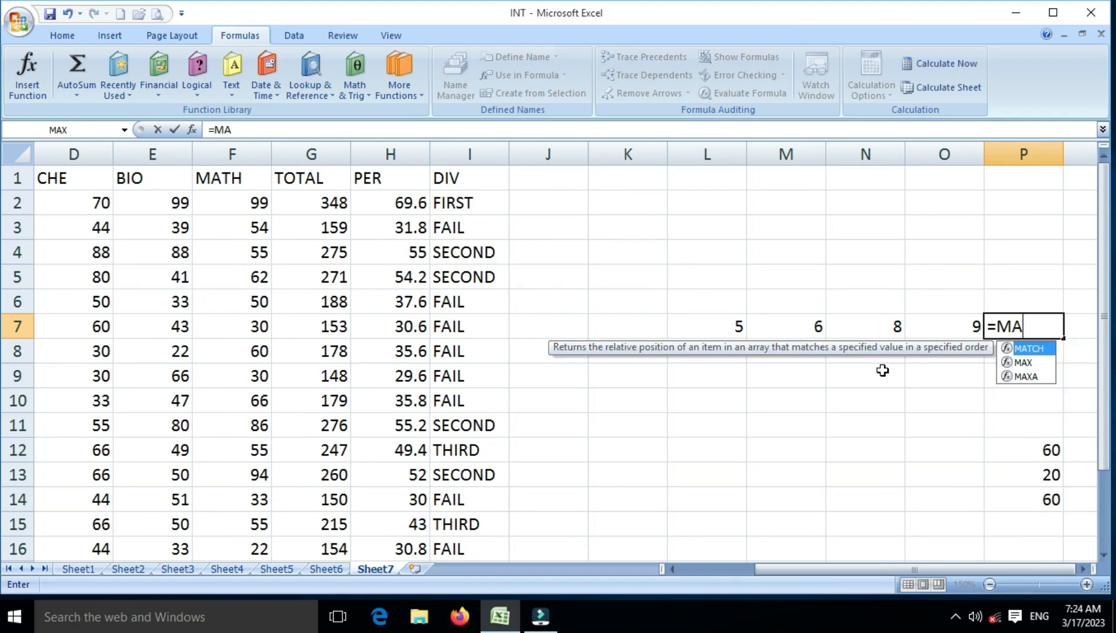
text(X)
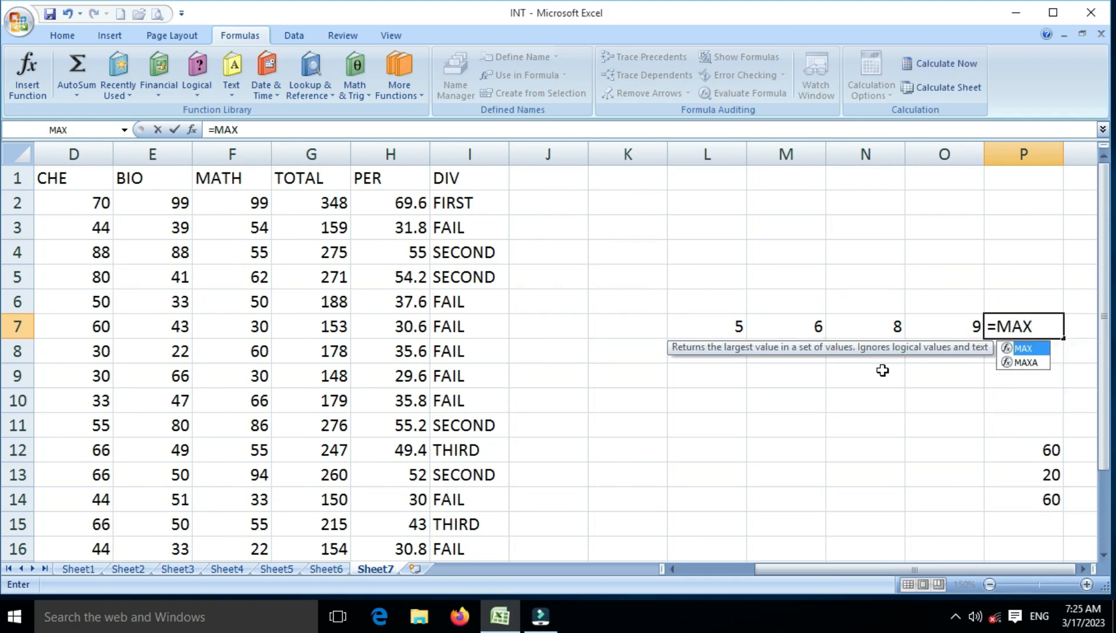
text(()
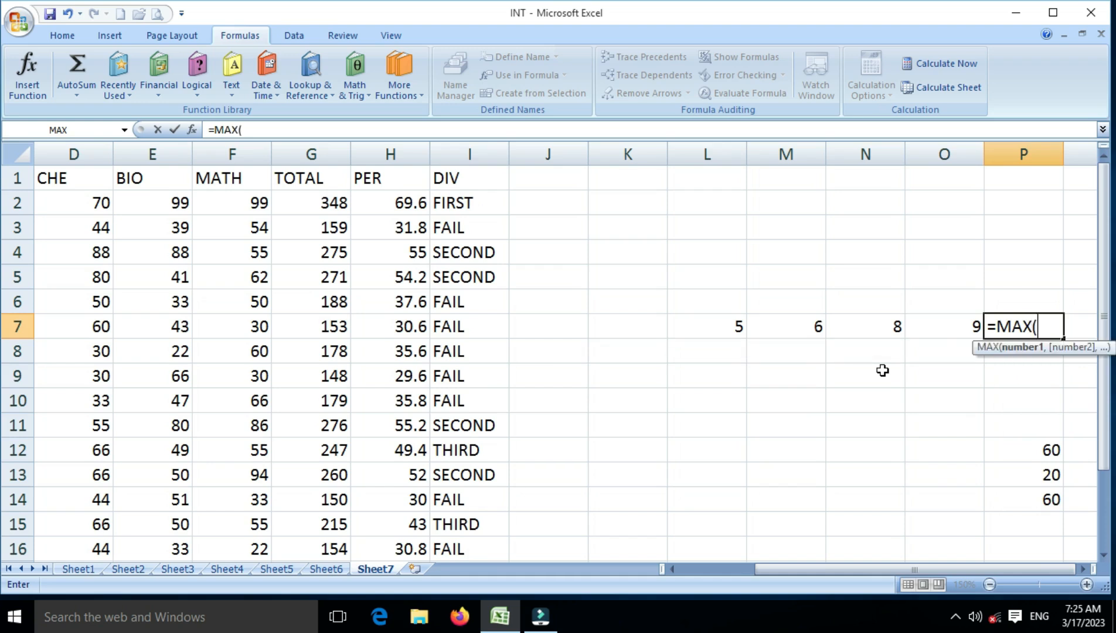
drag(727, 327, 924, 330)
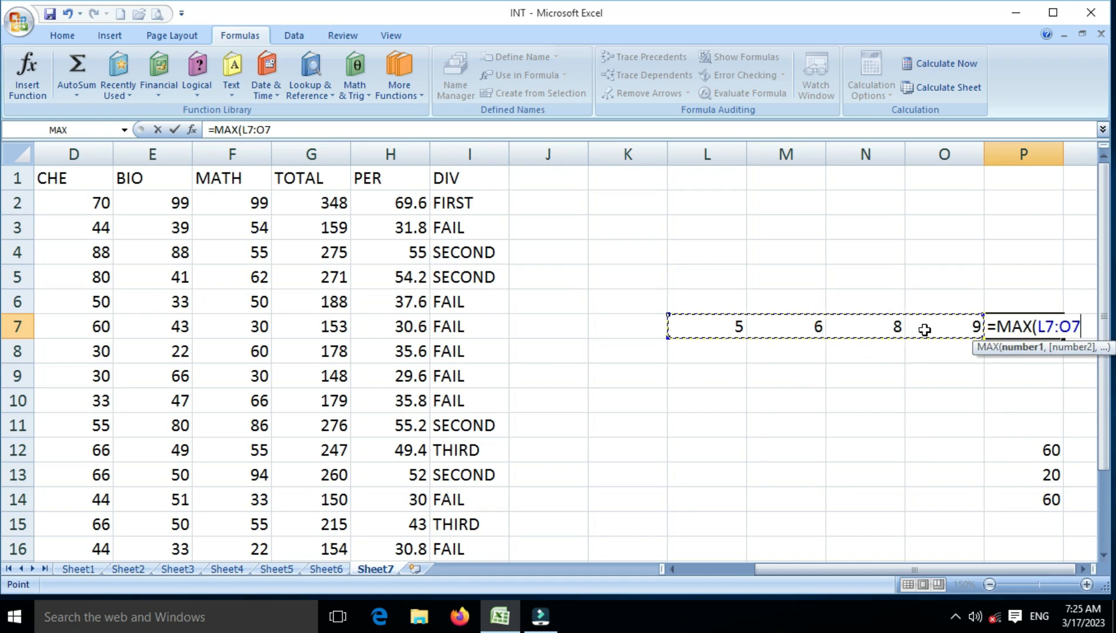
text())
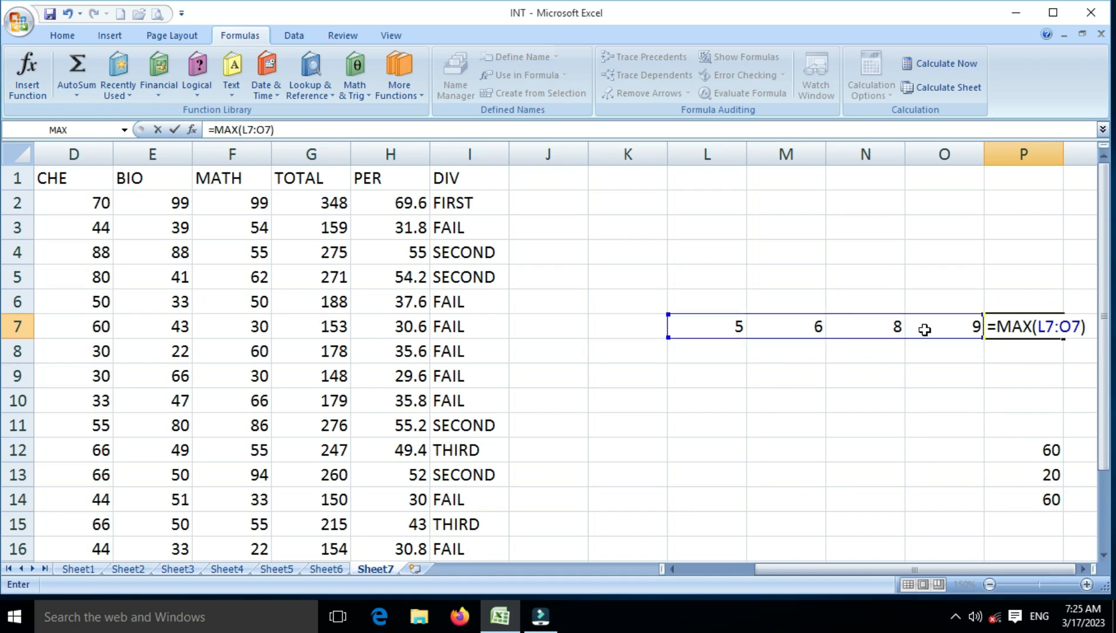
key(Return)
key(Up)
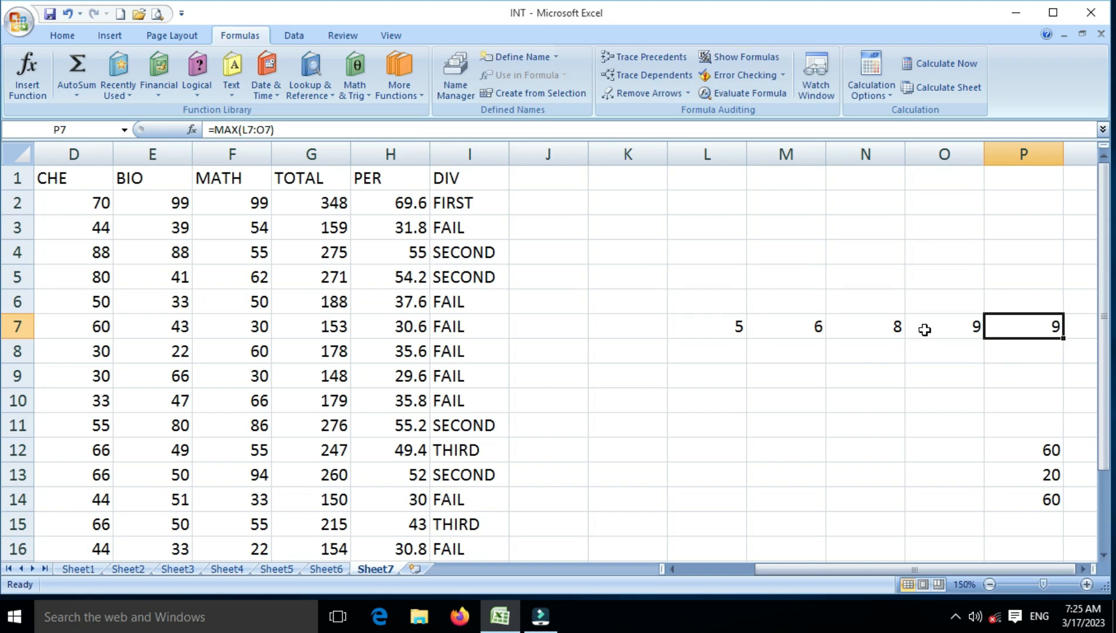
Enter =MAX(55,77,88,66) in cell P8 and check the MAX formulas in P7 and P8.
key(Down)
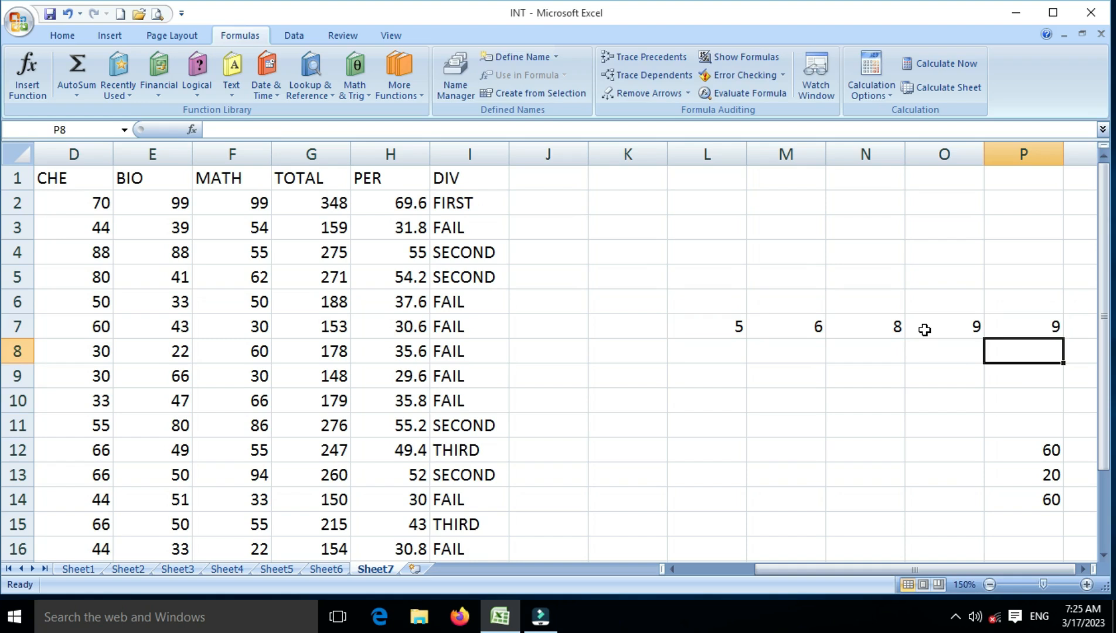
text(=MA)
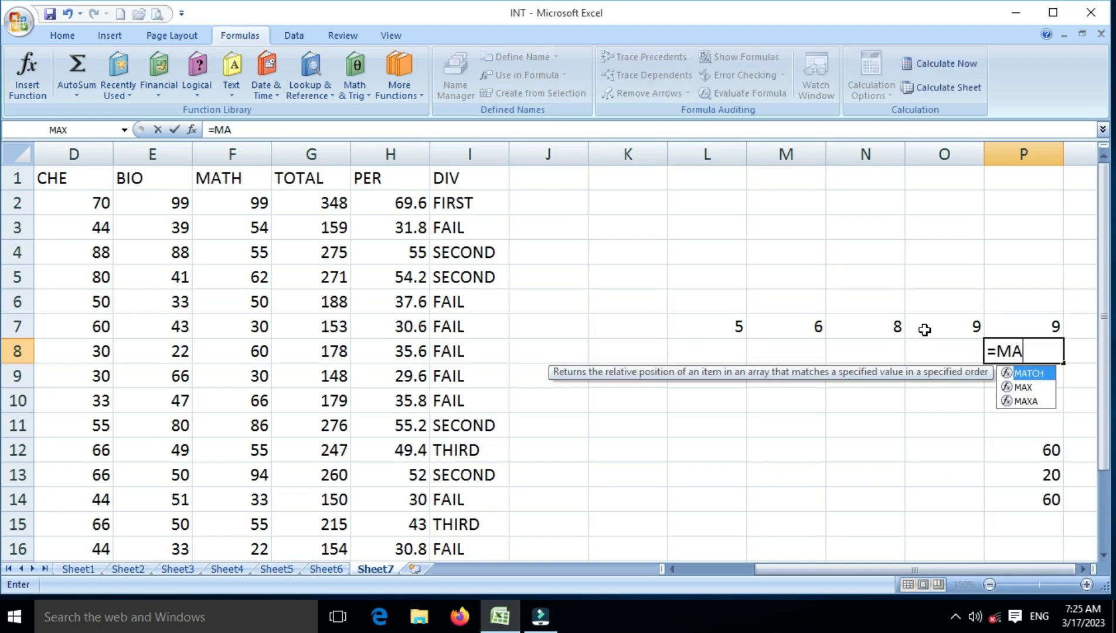
text(X)
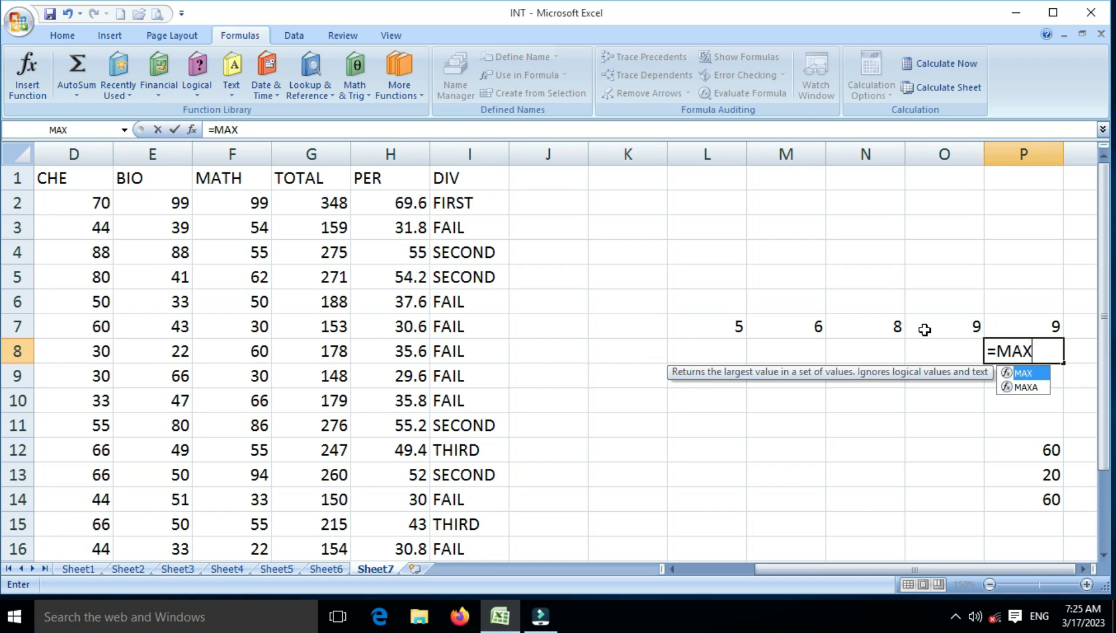
text((5)
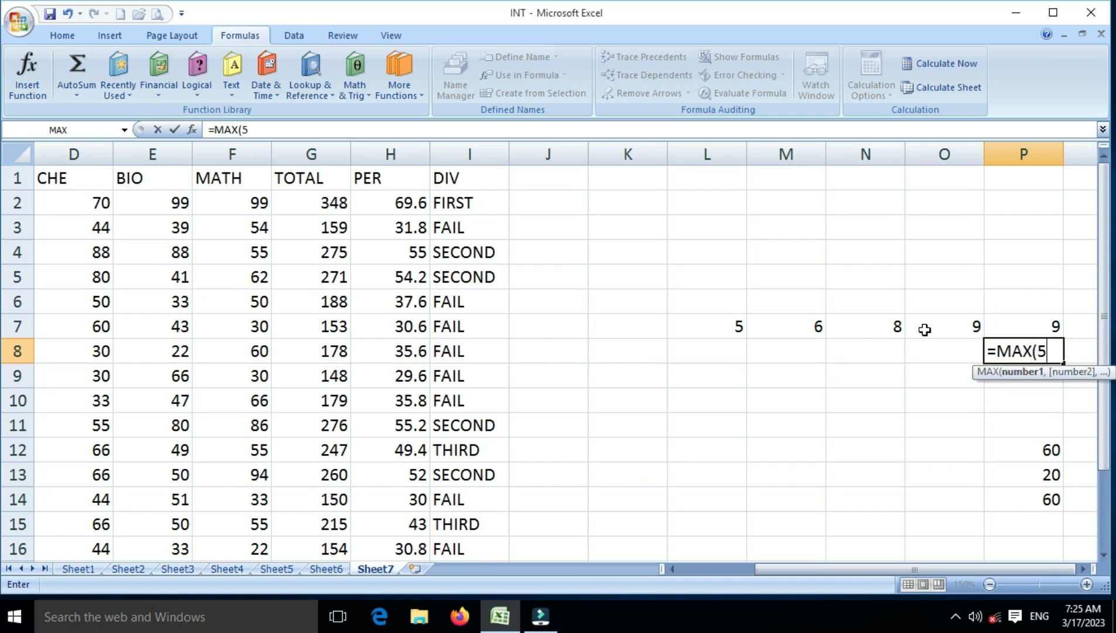
text(5,77,88)
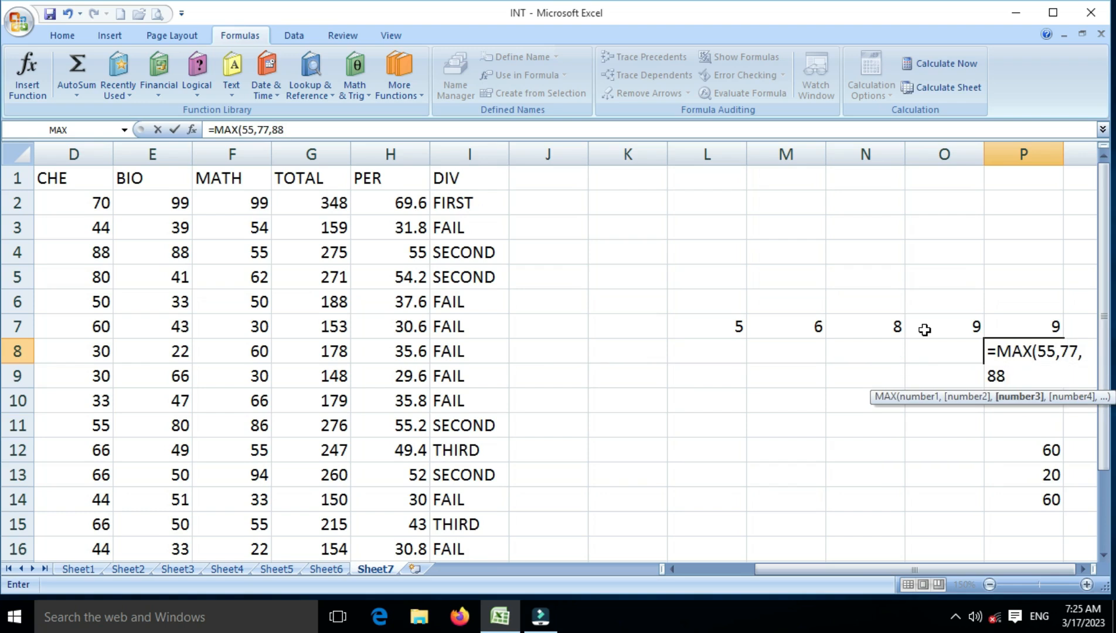
text(,66))
key(Return)
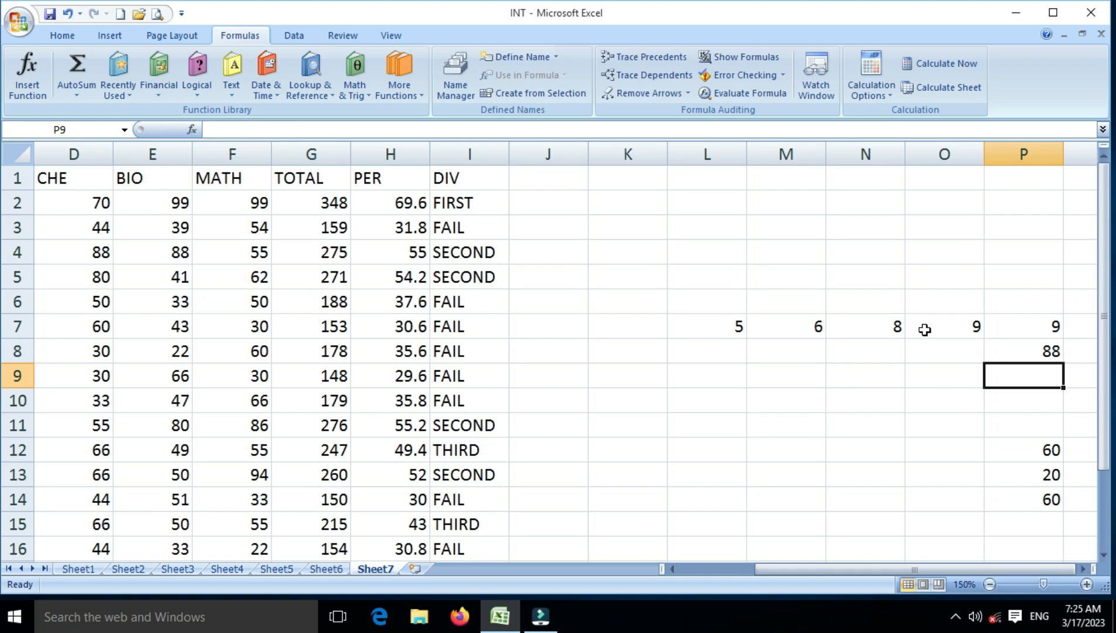
key(Up)
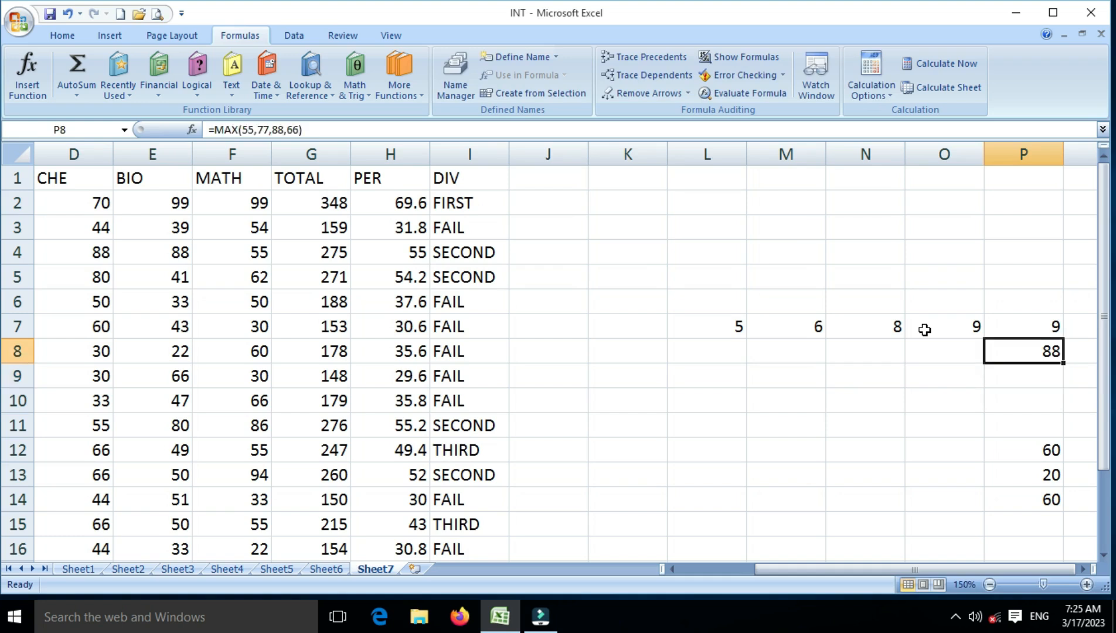
click(1082, 570)
click(1082, 570)
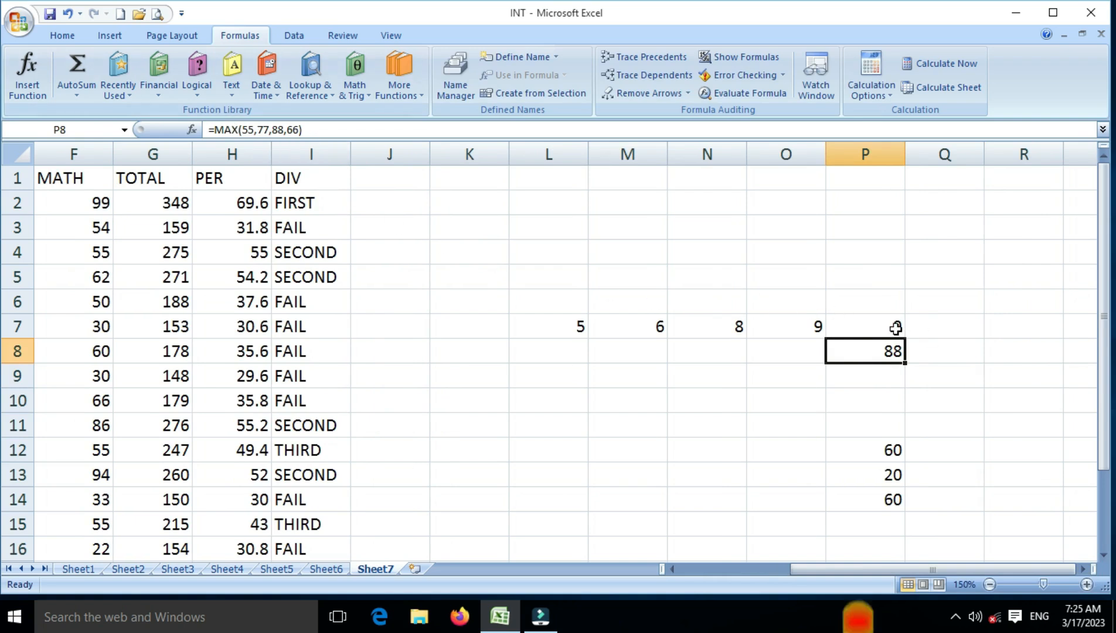
click(874, 326)
click(877, 351)
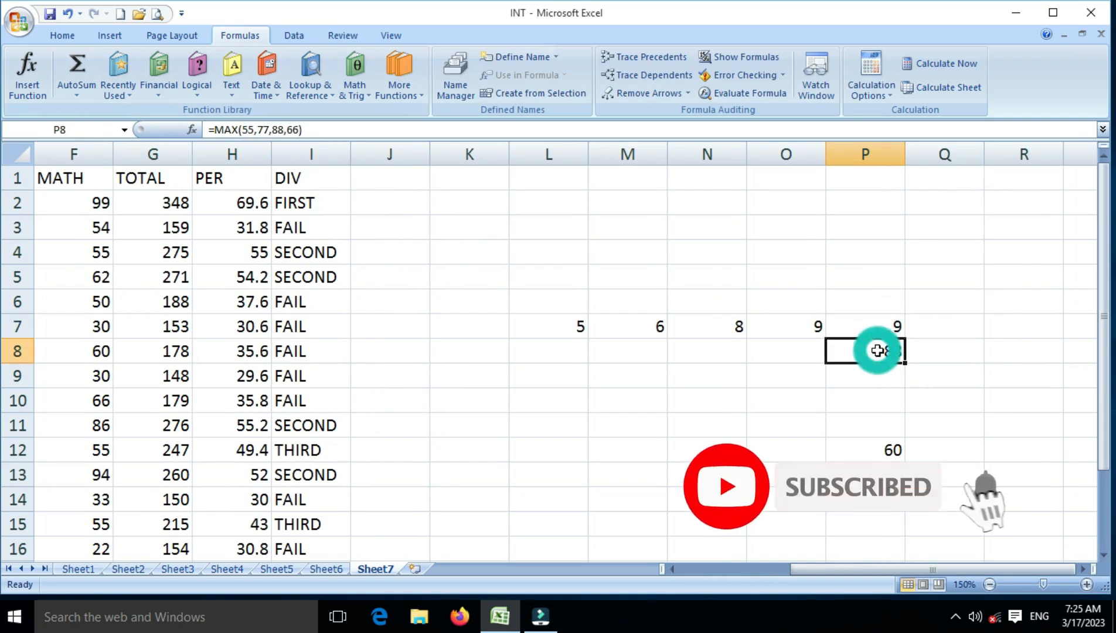
Add the column heading MAX in cell J1, beside the DIV column of the marks table.
drag(853, 570, 760, 570)
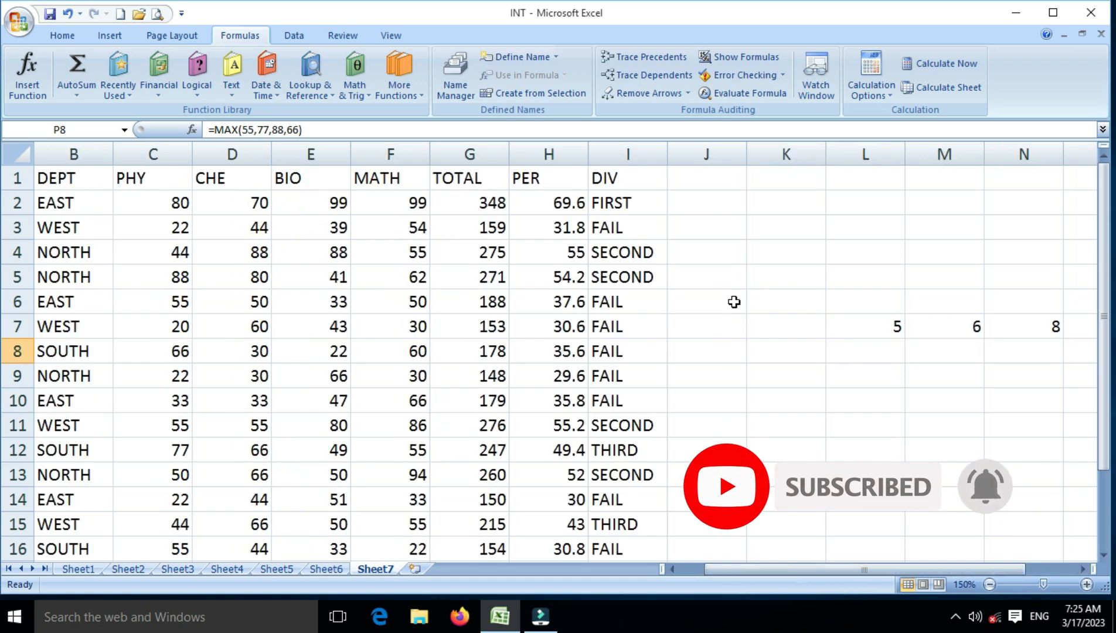
click(722, 179)
text(MAX)
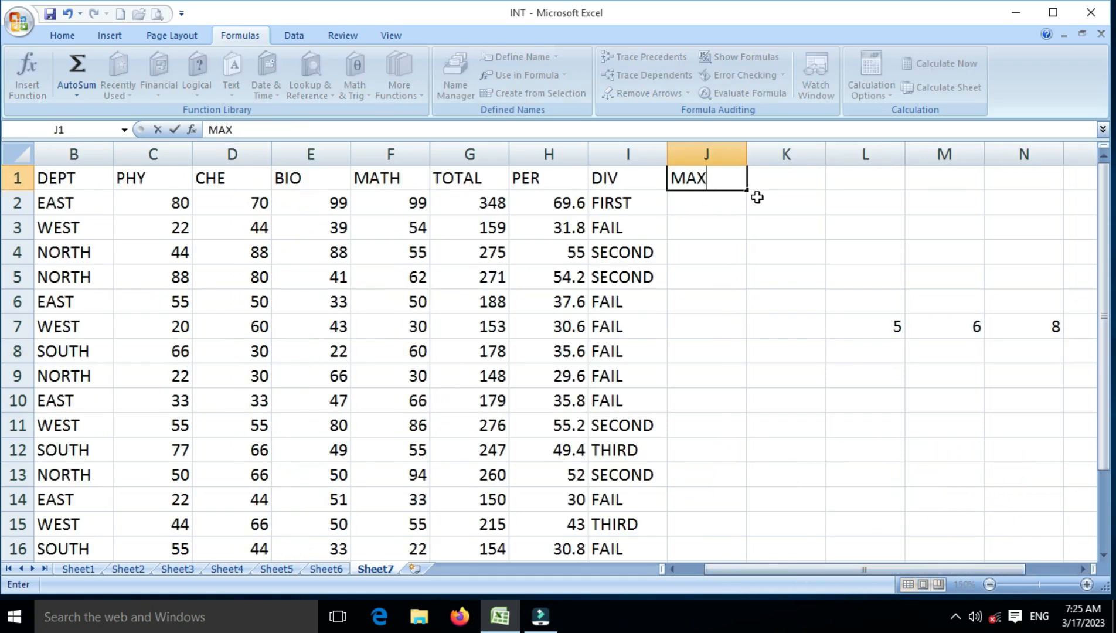
key(Return)
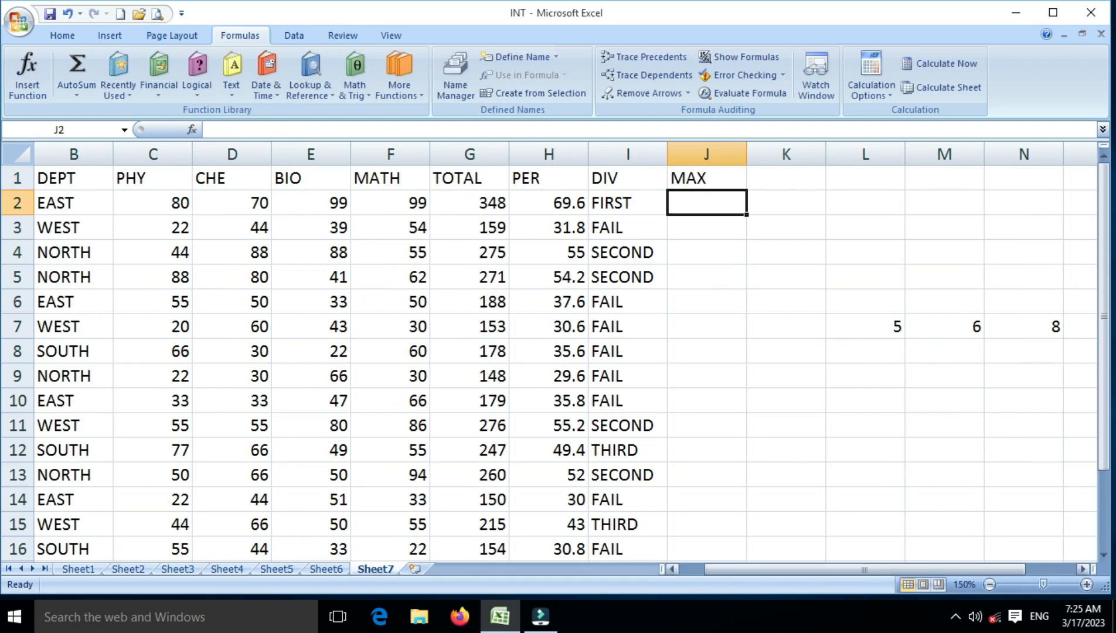
Enter =MAX(C2:F2) in cell J2 to find the highest subject mark of the first student.
text(=)
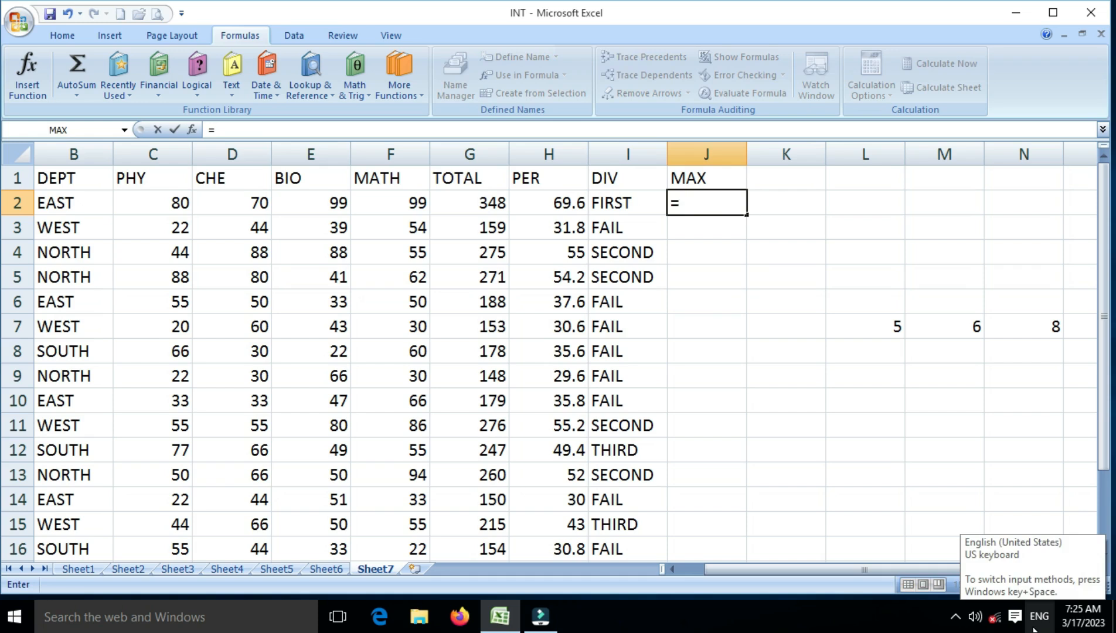
text(MAX)
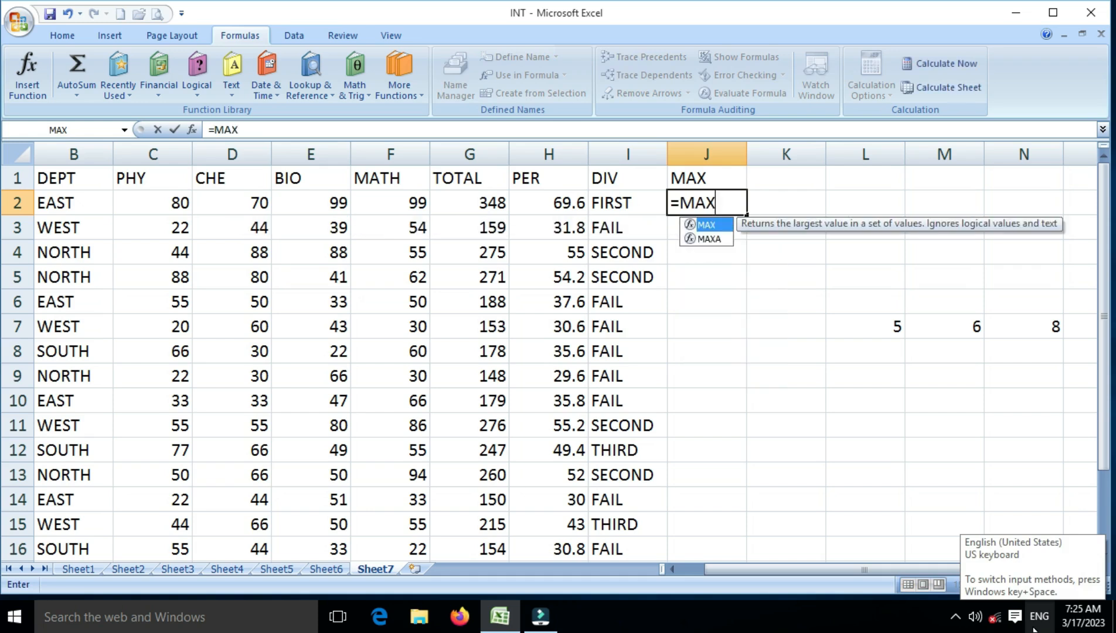
text(()
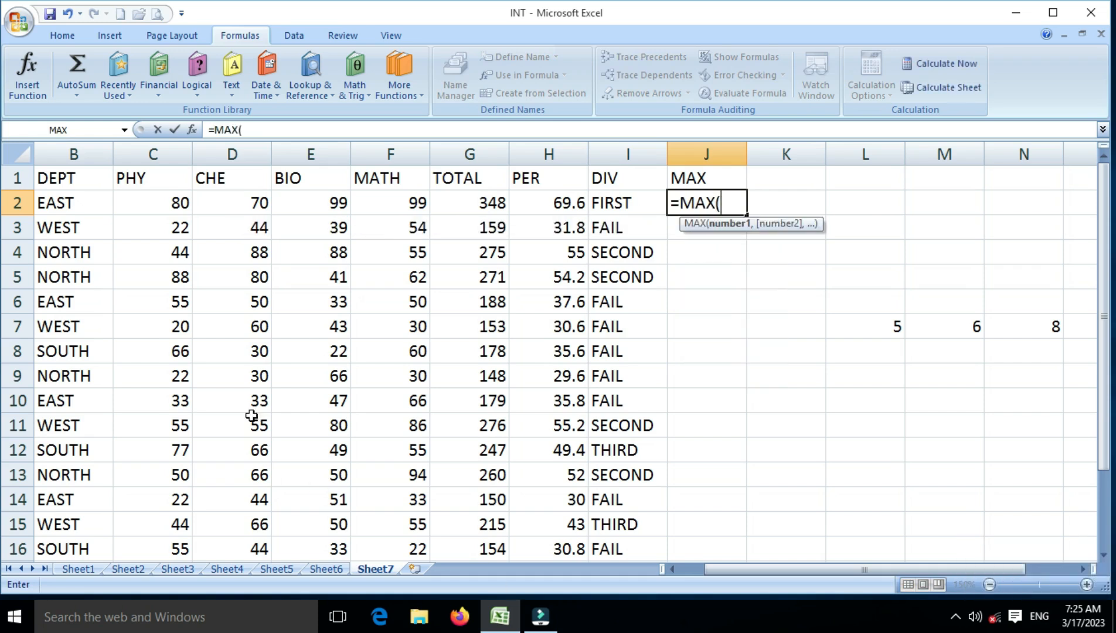
drag(169, 201, 402, 209)
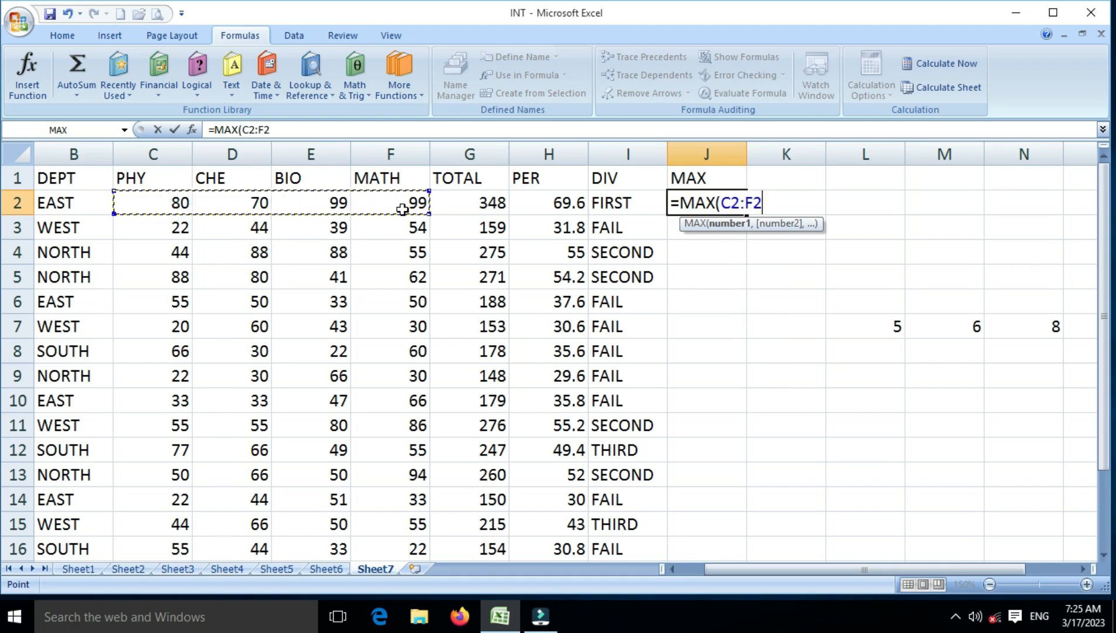
text())
key(Return)
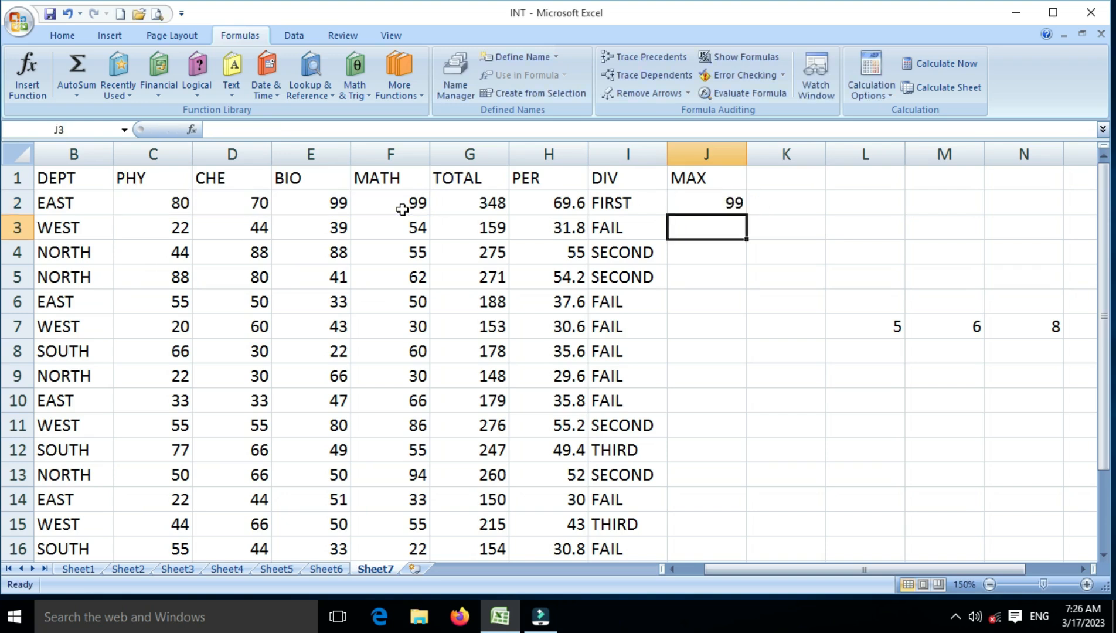
Fill the MAX formula from J2 down column J for the remaining student rows.
click(712, 195)
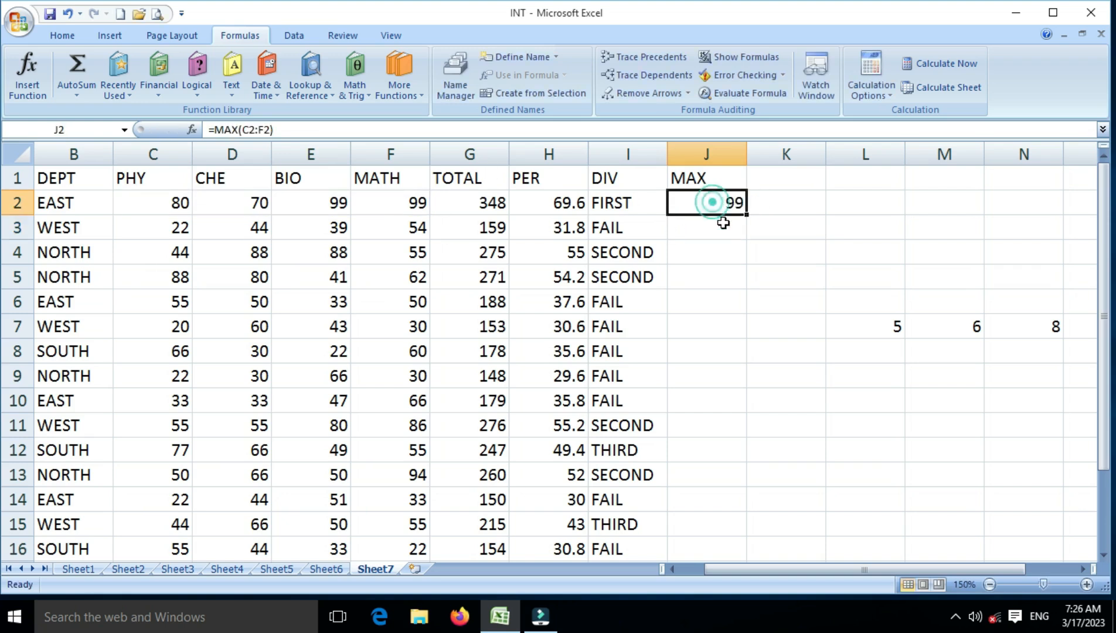
drag(746, 215, 763, 538)
click(724, 425)
scroll(722, 423, up, 1)
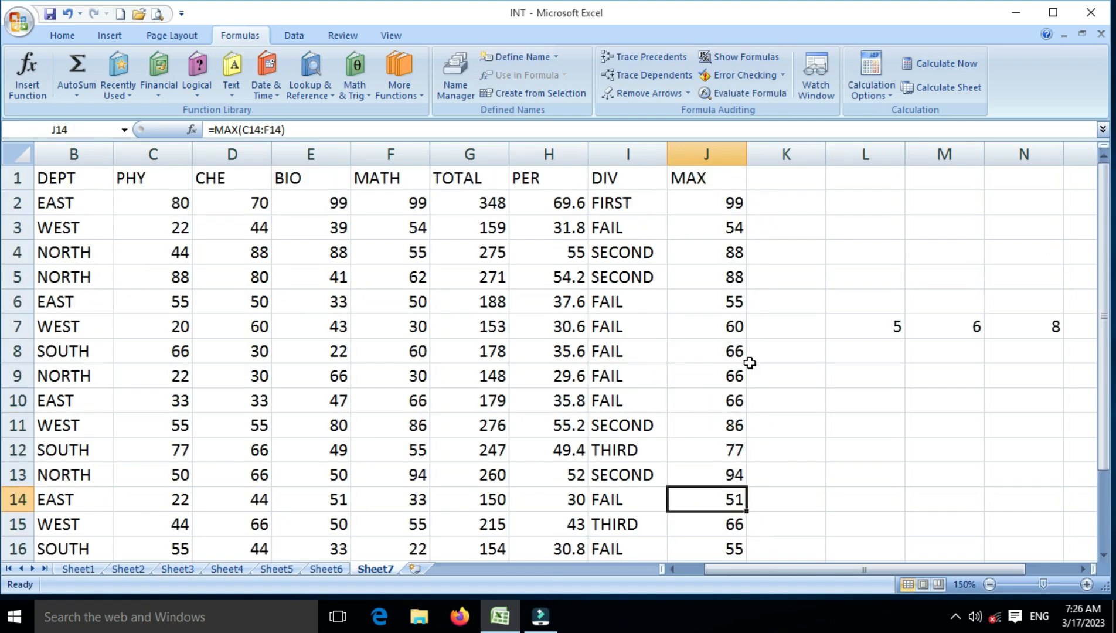
Examine the copied formulas in the MAX column, comparing several rows from J2 down to J12.
click(710, 210)
click(709, 231)
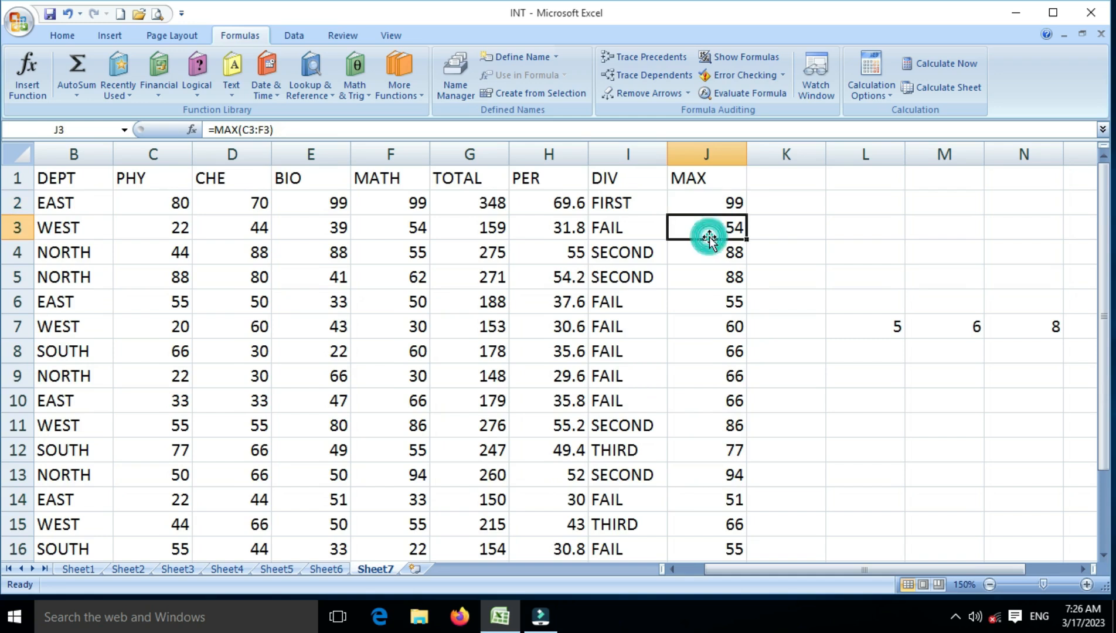
click(683, 279)
click(694, 347)
click(697, 378)
click(699, 422)
click(709, 451)
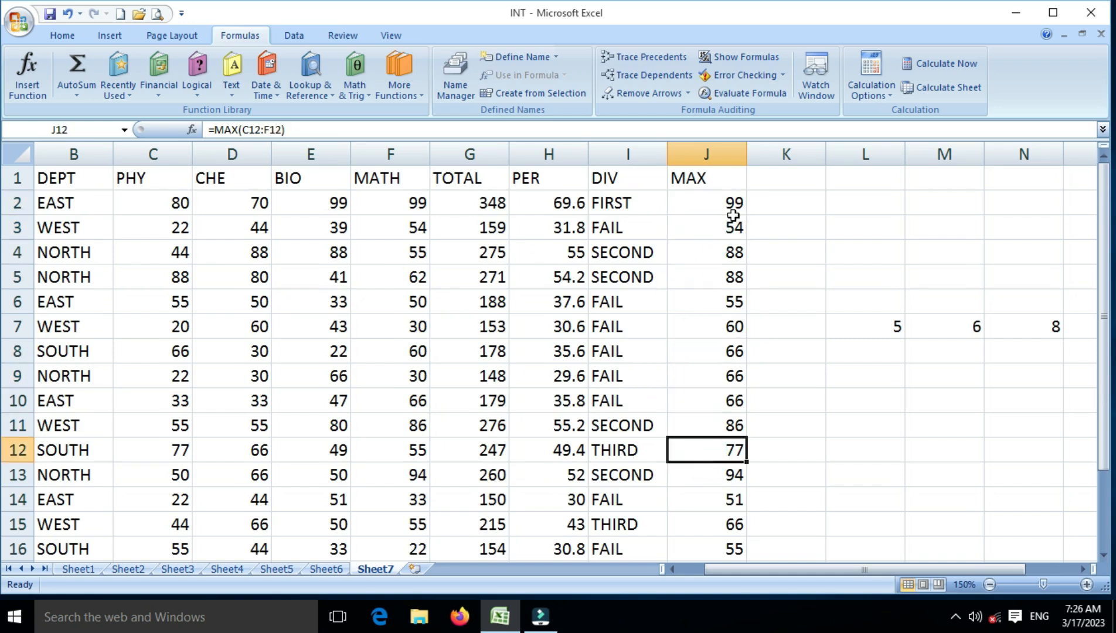
Clear the leftover numbers in cells P12 to P14, outside the marks table.
click(727, 210)
click(716, 349)
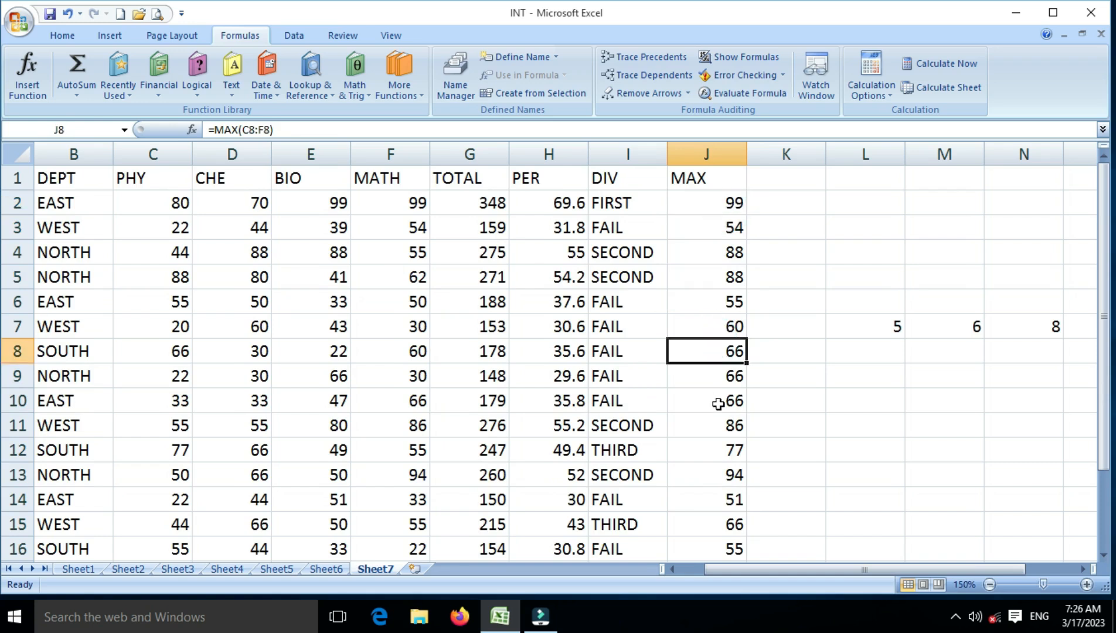
click(1084, 570)
click(1084, 569)
click(1084, 570)
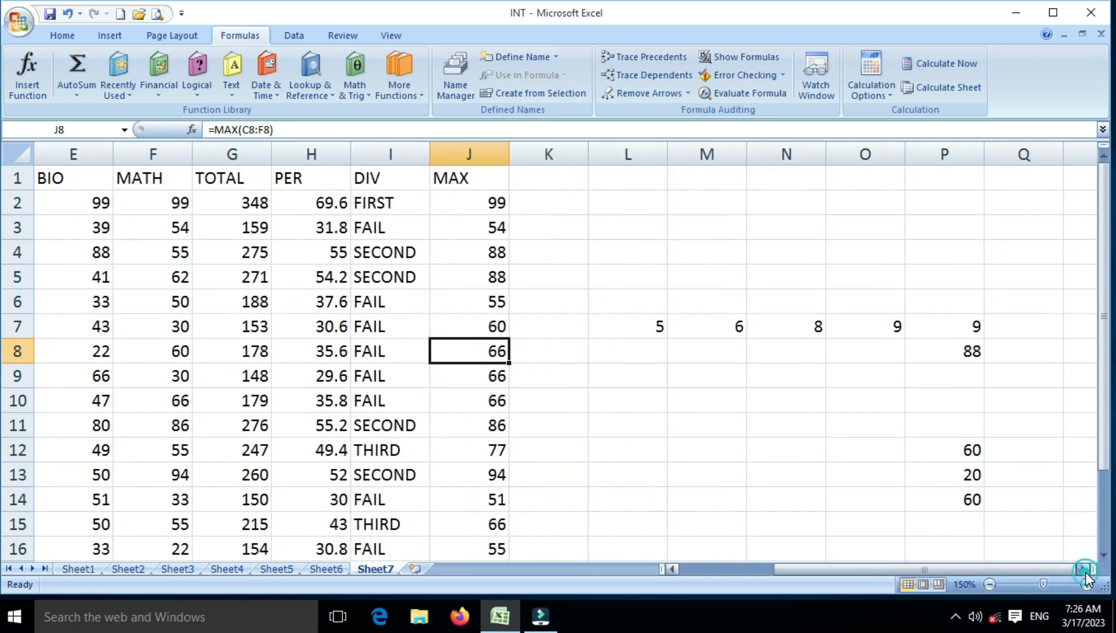
drag(936, 426, 955, 529)
key(Delete)
Start inserting a function in cell M14 and search the function library for MAX.
click(700, 488)
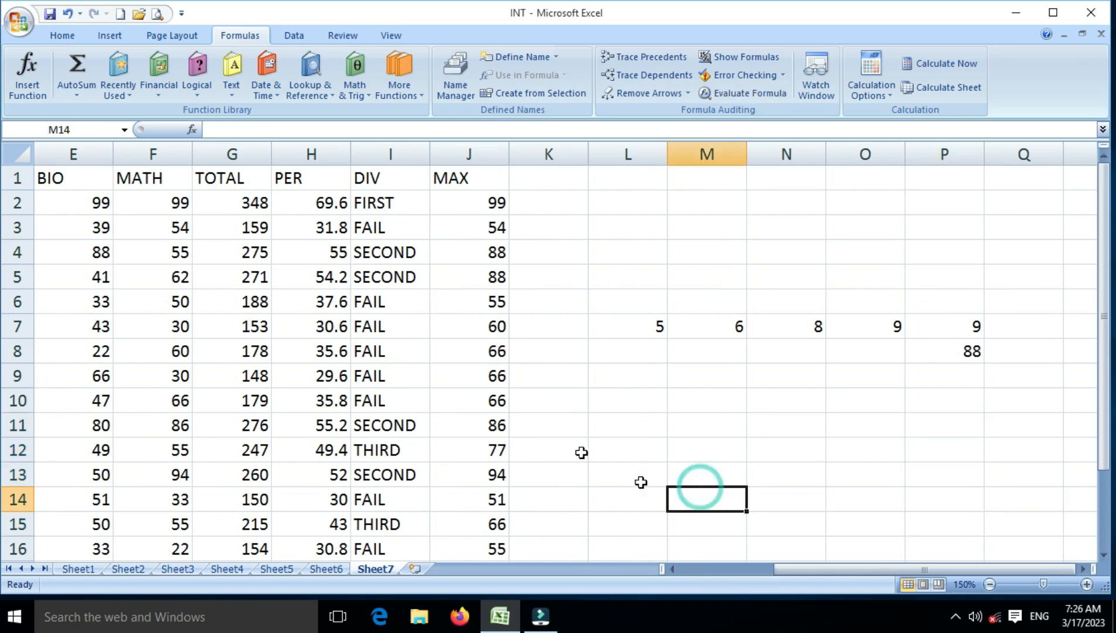
click(132, 99)
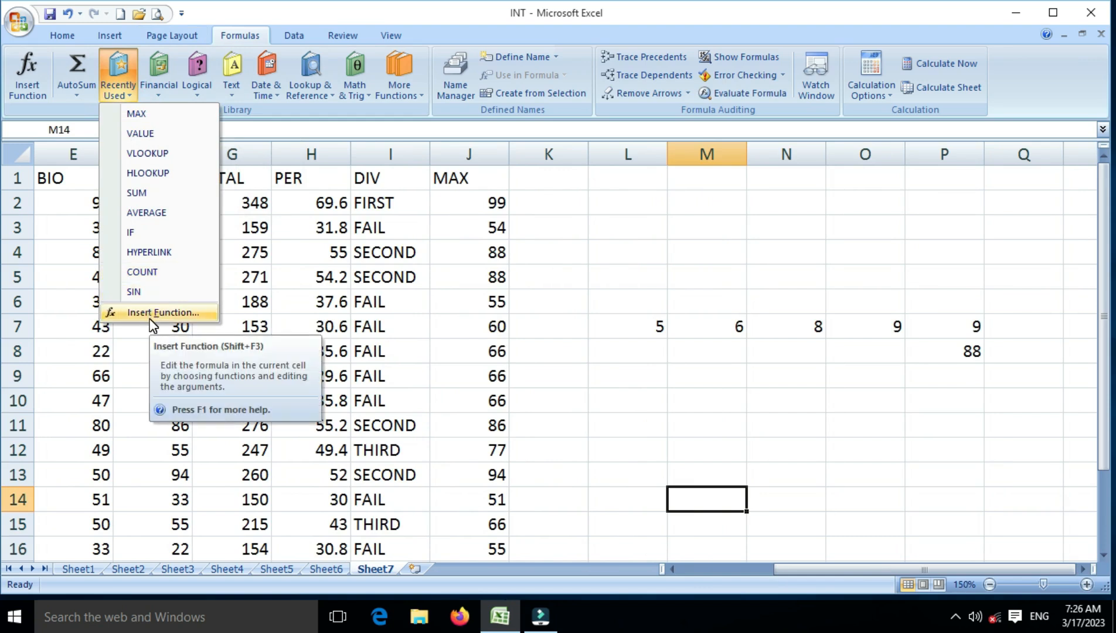
click(26, 82)
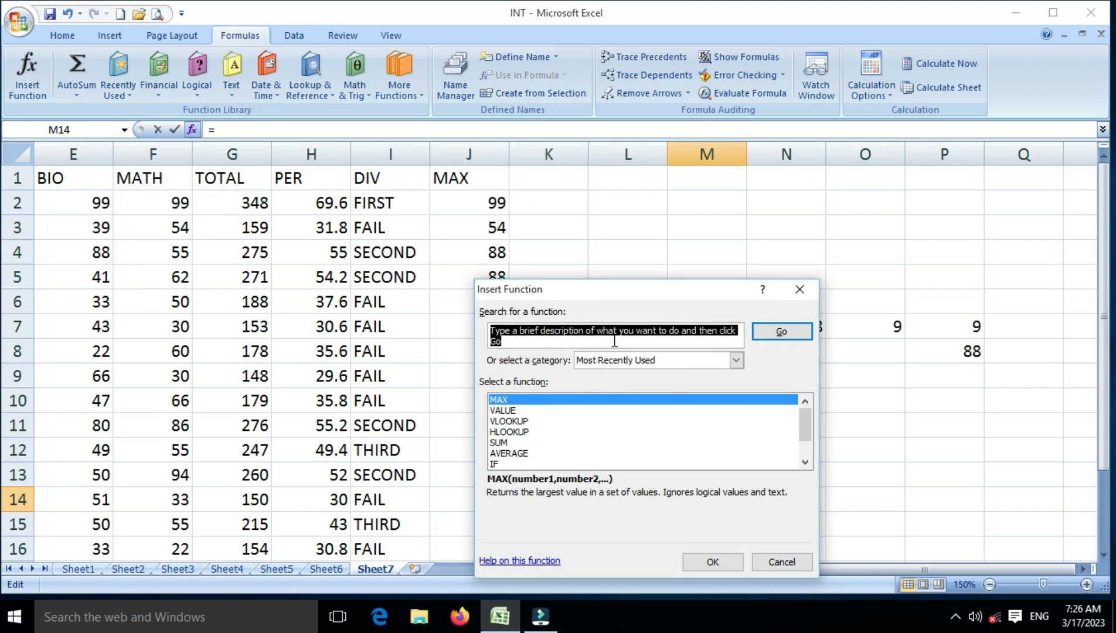
text(MAX)
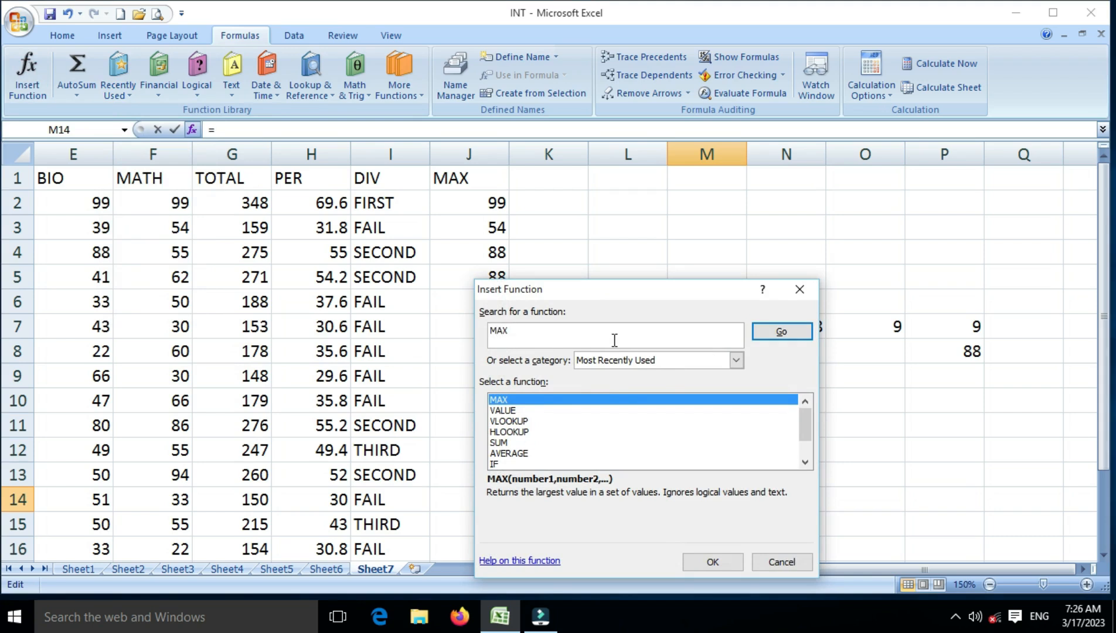
click(735, 360)
click(636, 384)
click(780, 331)
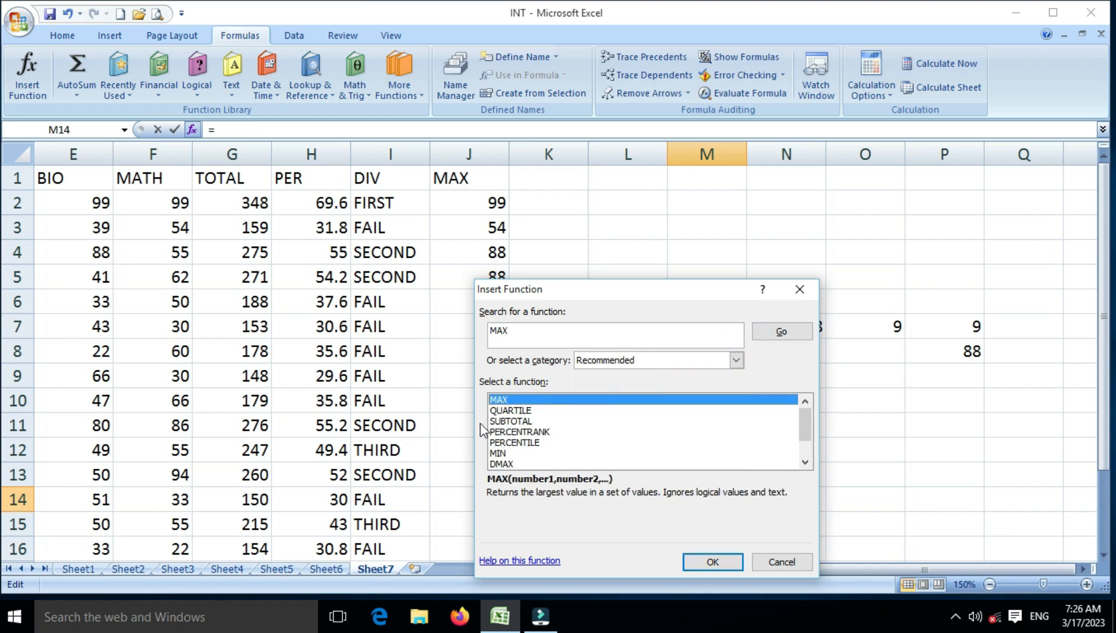
Compare MIN with MAX among the recommended functions, choose MAX and open its arguments.
click(505, 452)
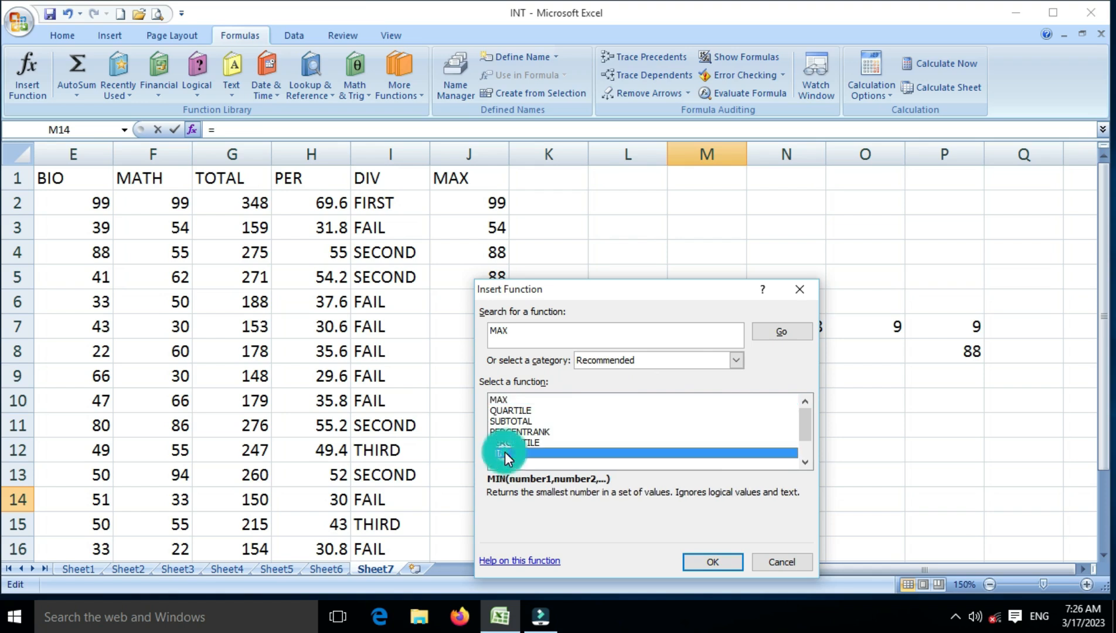
scroll(504, 451, down, 1)
scroll(553, 463, up, 1)
click(511, 401)
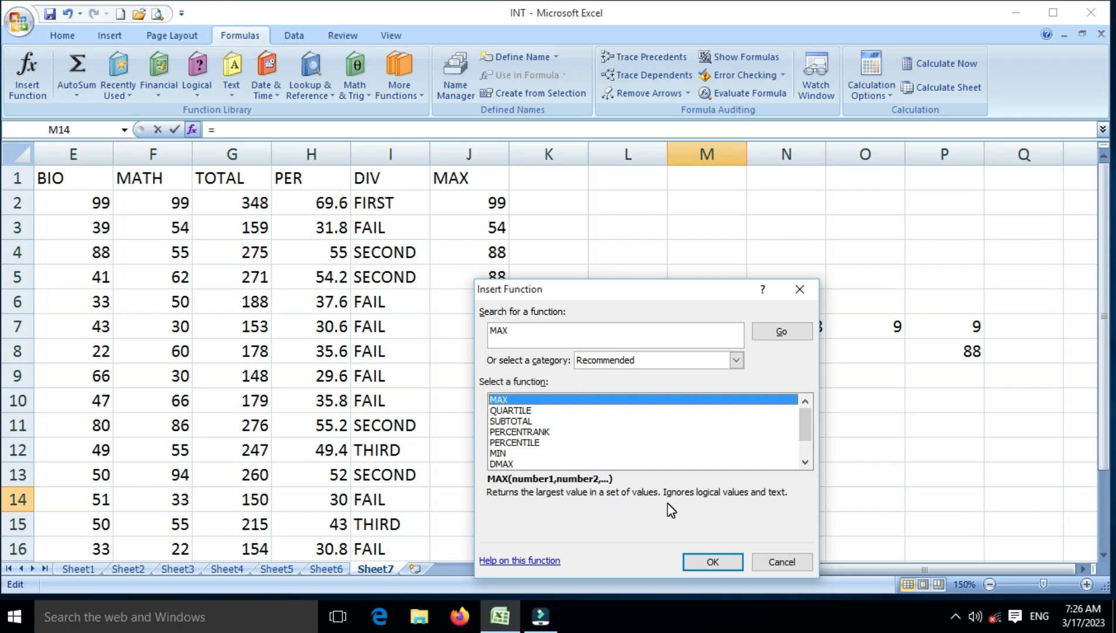
click(697, 562)
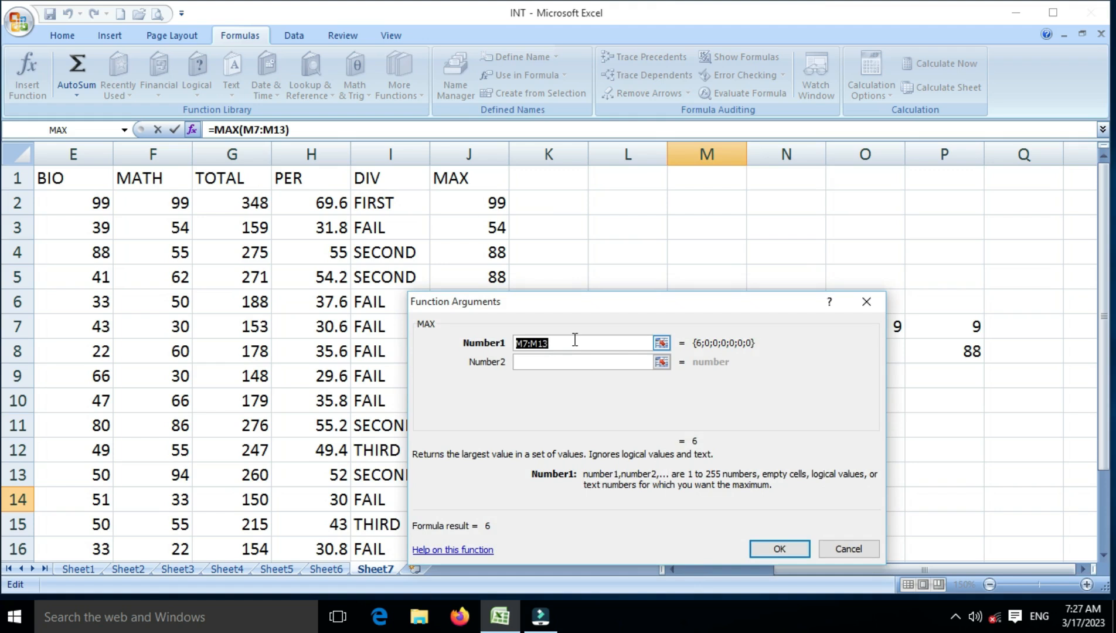
Set the MAX arguments to 6, 99, 33, 88 and 22 and insert the formula in M14.
text(6)
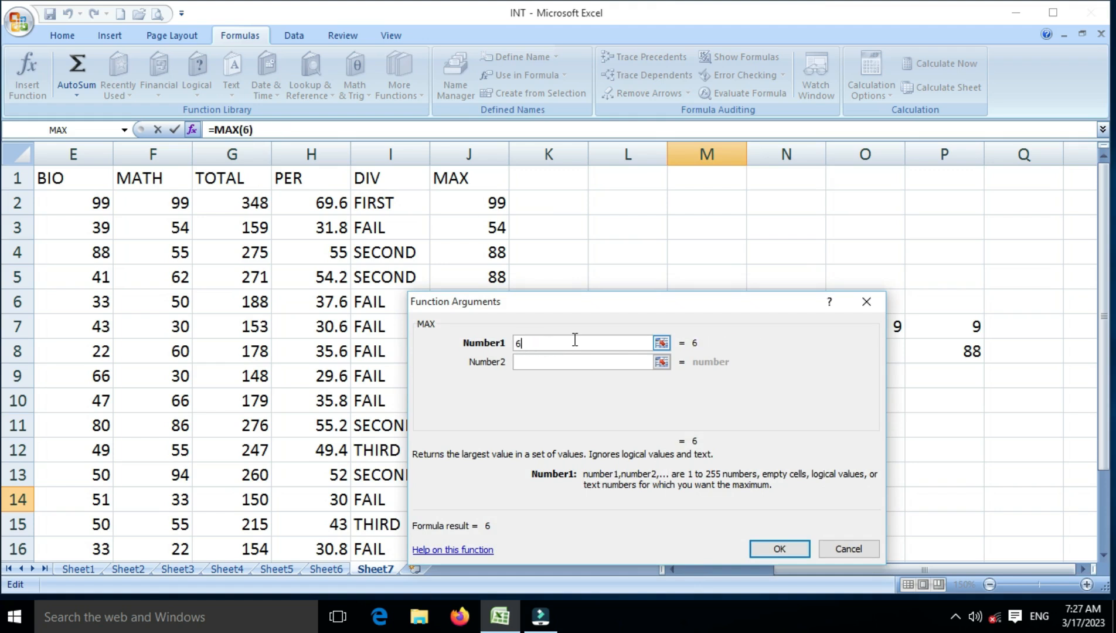
key(Tab)
text(99)
key(Tab)
text(33)
key(Tab)
text(88)
key(Tab)
text(22)
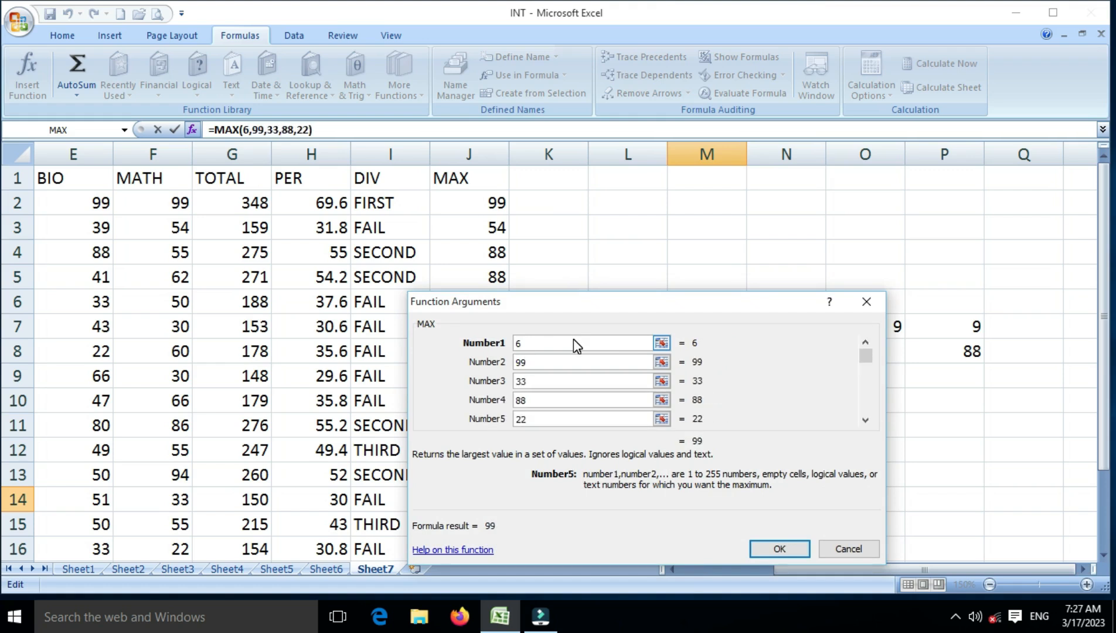
key(Return)
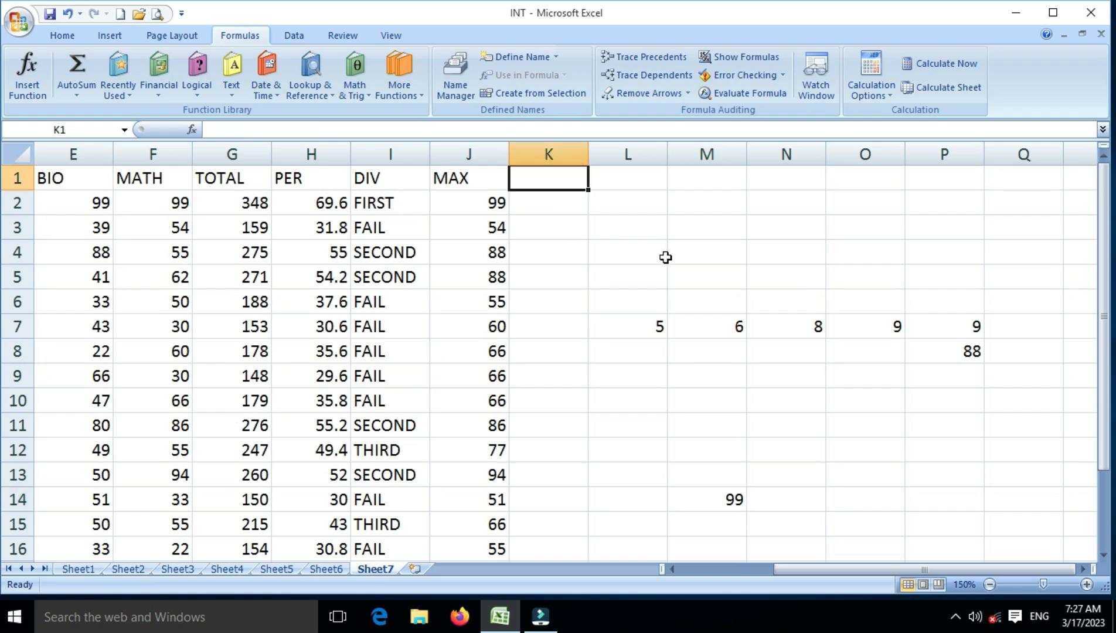
Add the column heading MIN in K1 and enter =MIN(C2:F2) in K2 for the first student's lowest mark.
text(MIN)
key(Return)
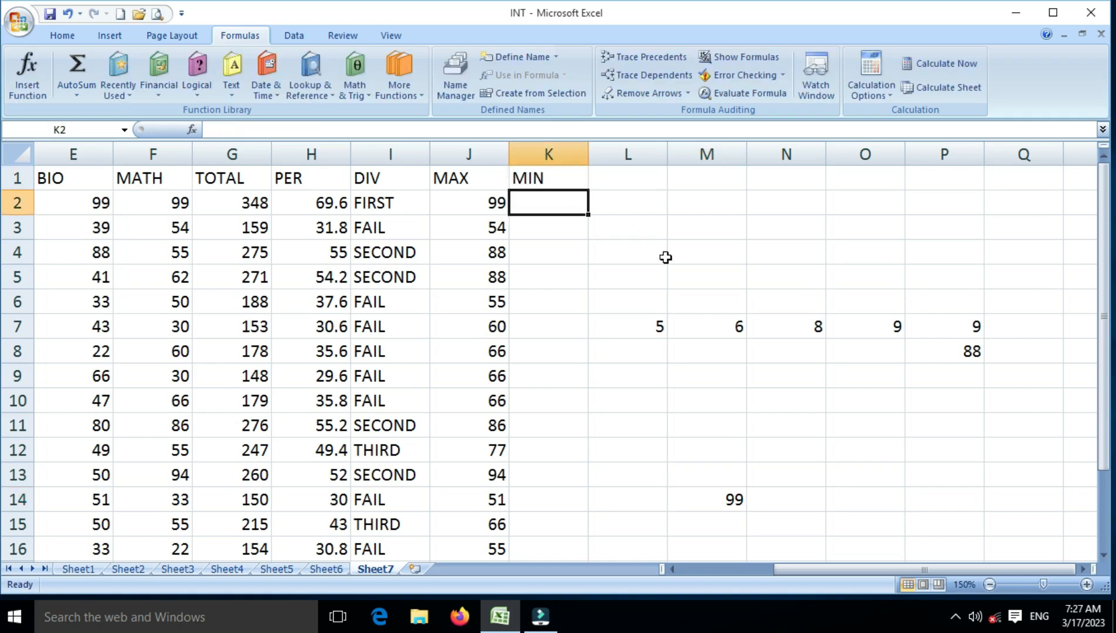
text(=)
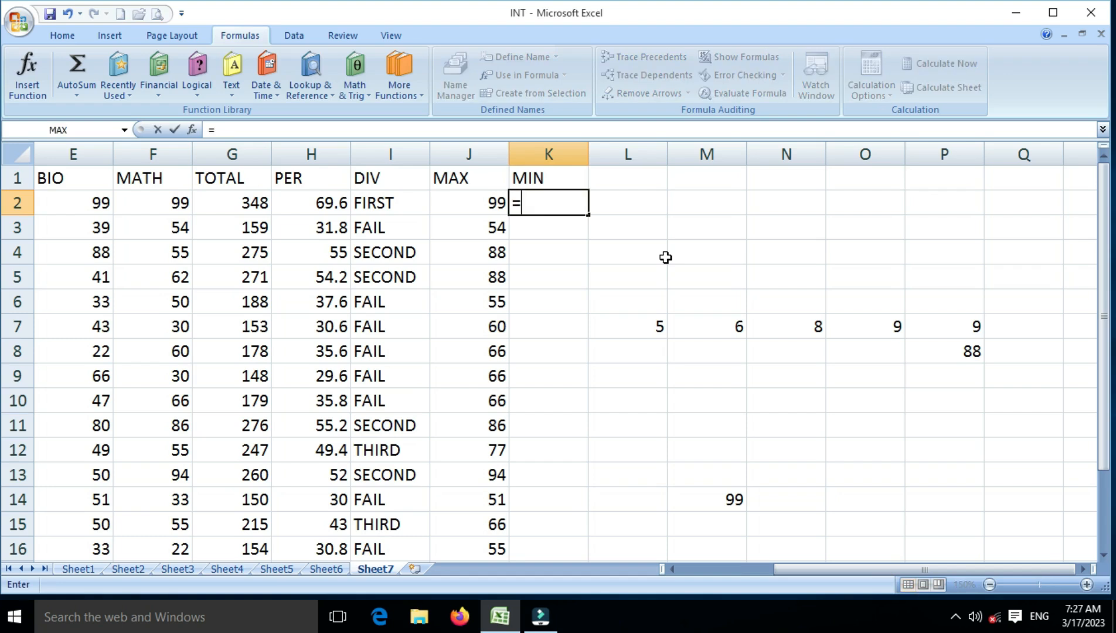
text(MIN)
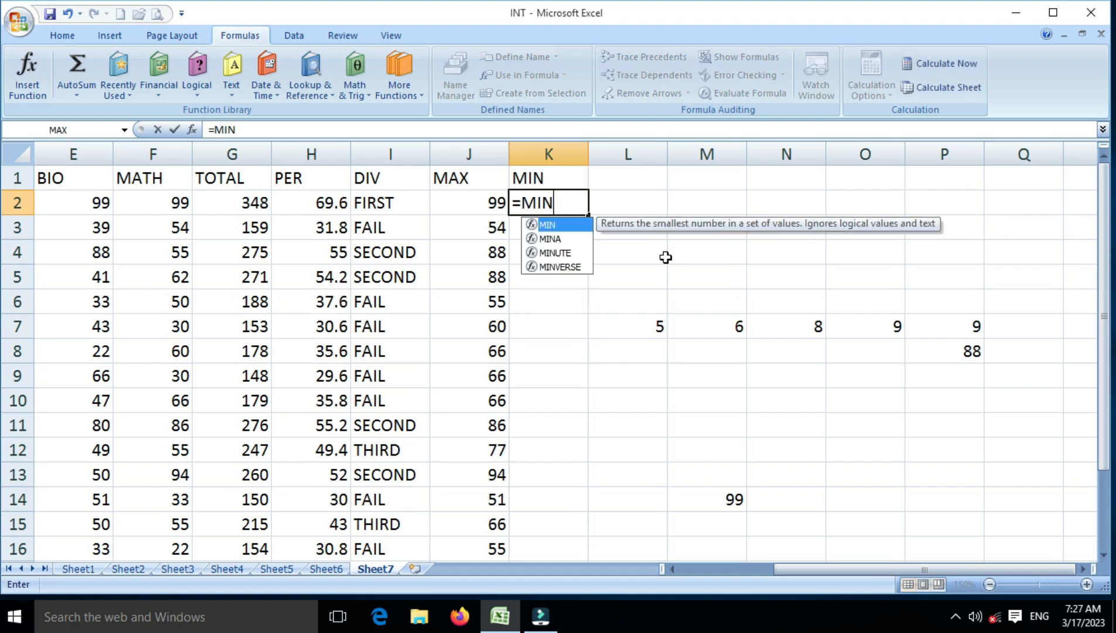
text(()
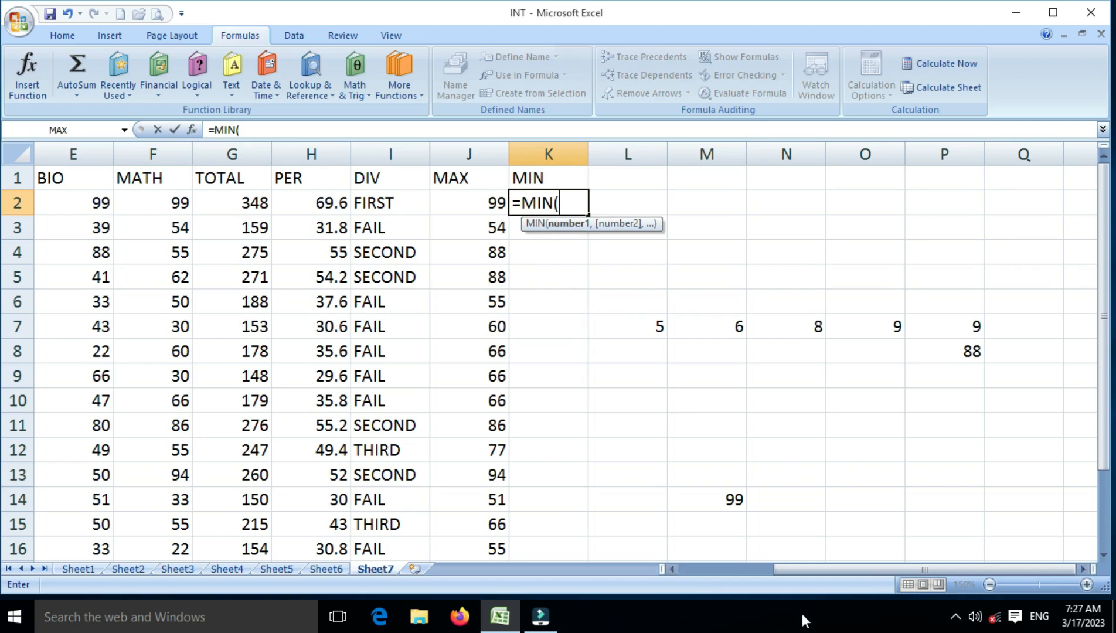
drag(791, 569, 722, 570)
click(246, 206)
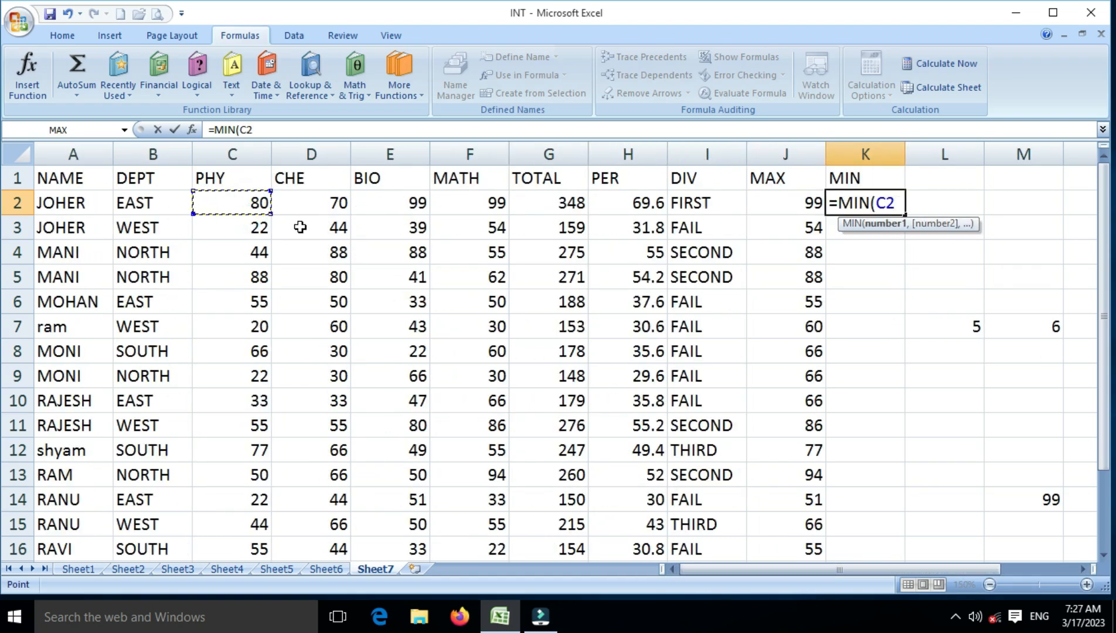
key(shift+Right)
key(shift+Right)
key(shift+Right)
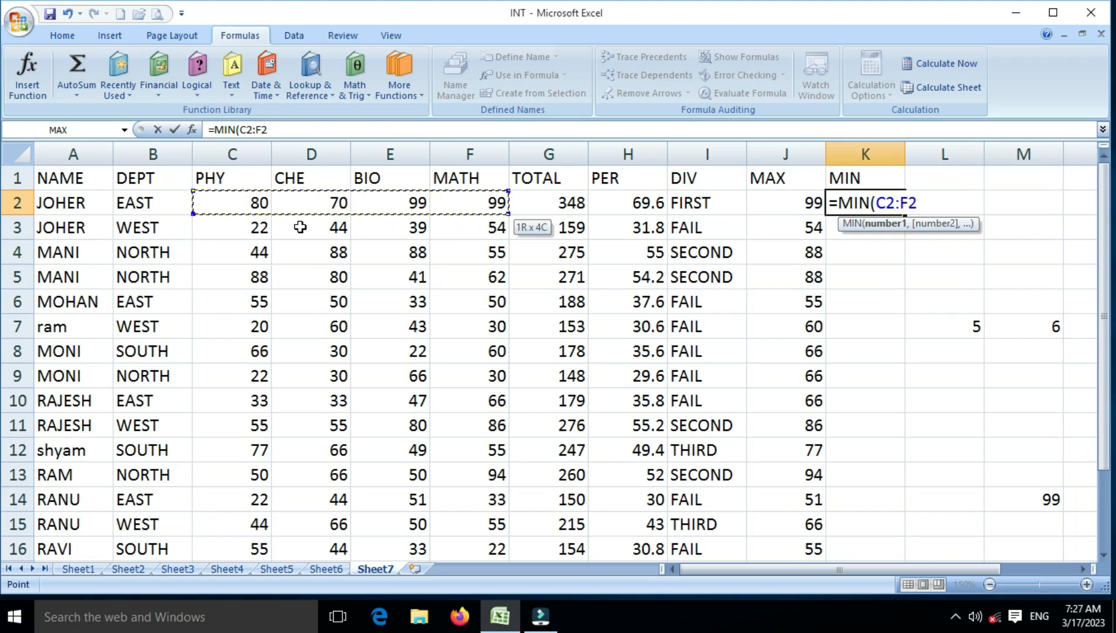
text())
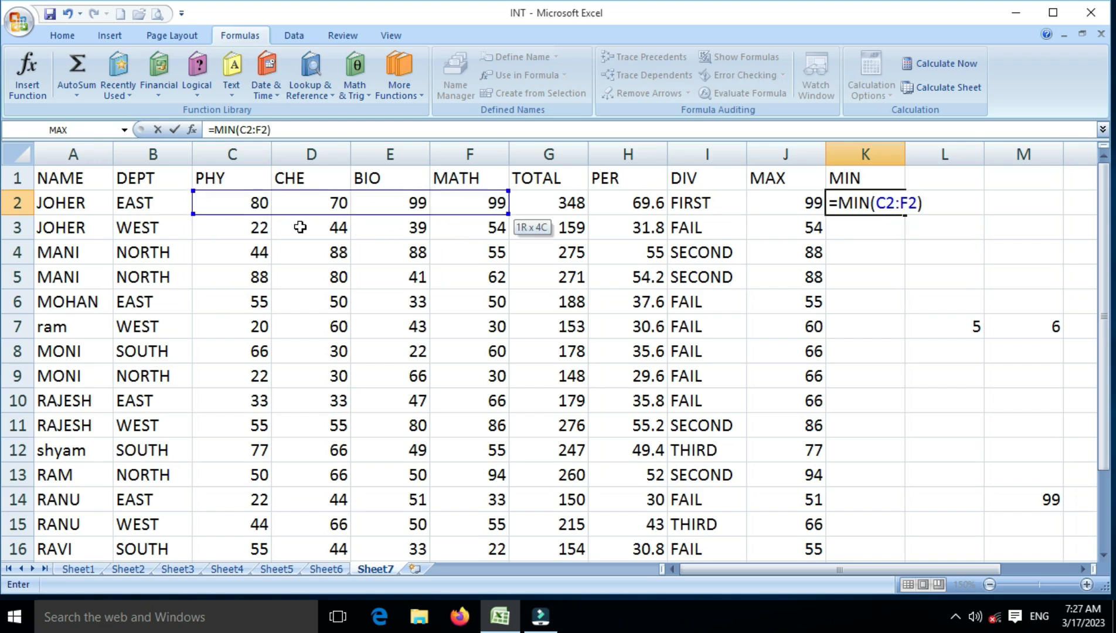
key(Return)
key(Up)
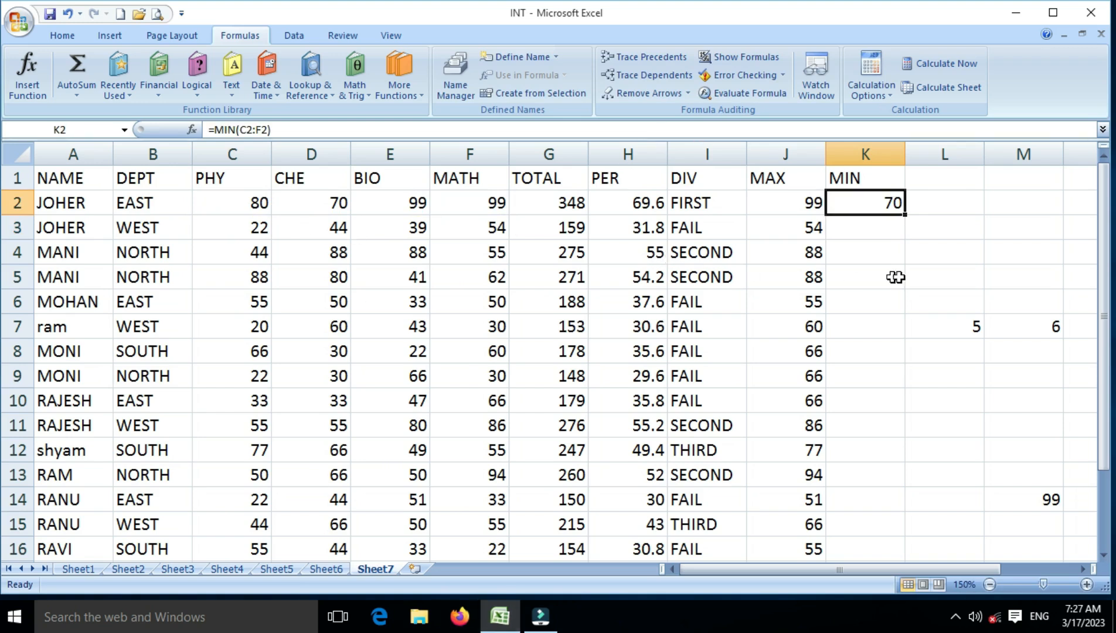
Fill the MIN formula from K2 down to K18 and check several of the formulas in the column.
drag(903, 216, 891, 539)
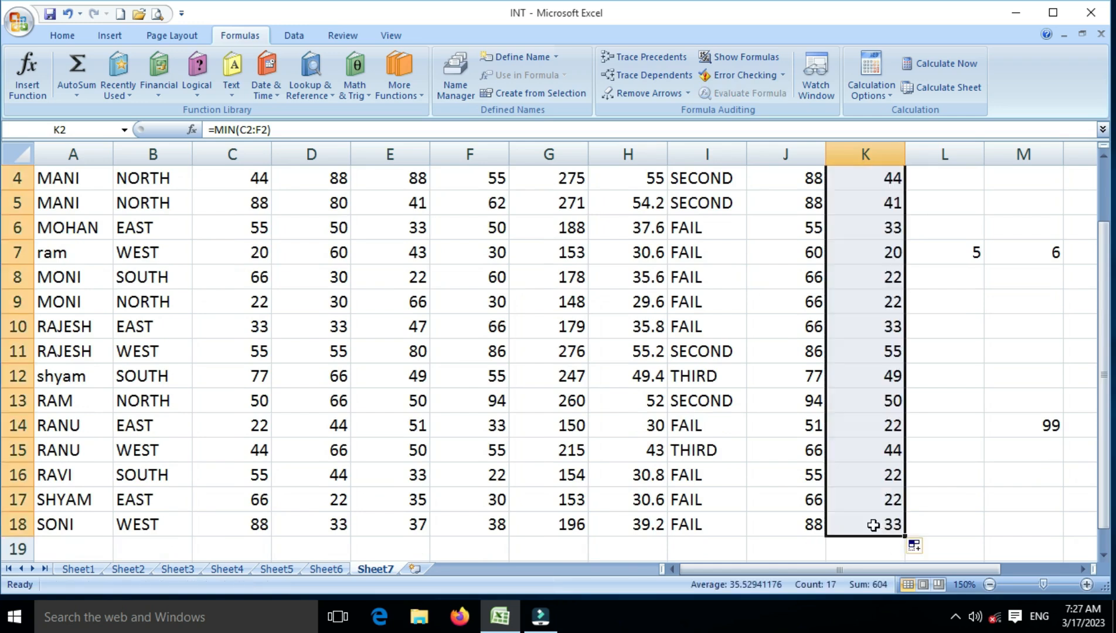
click(852, 359)
scroll(852, 359, up, 1)
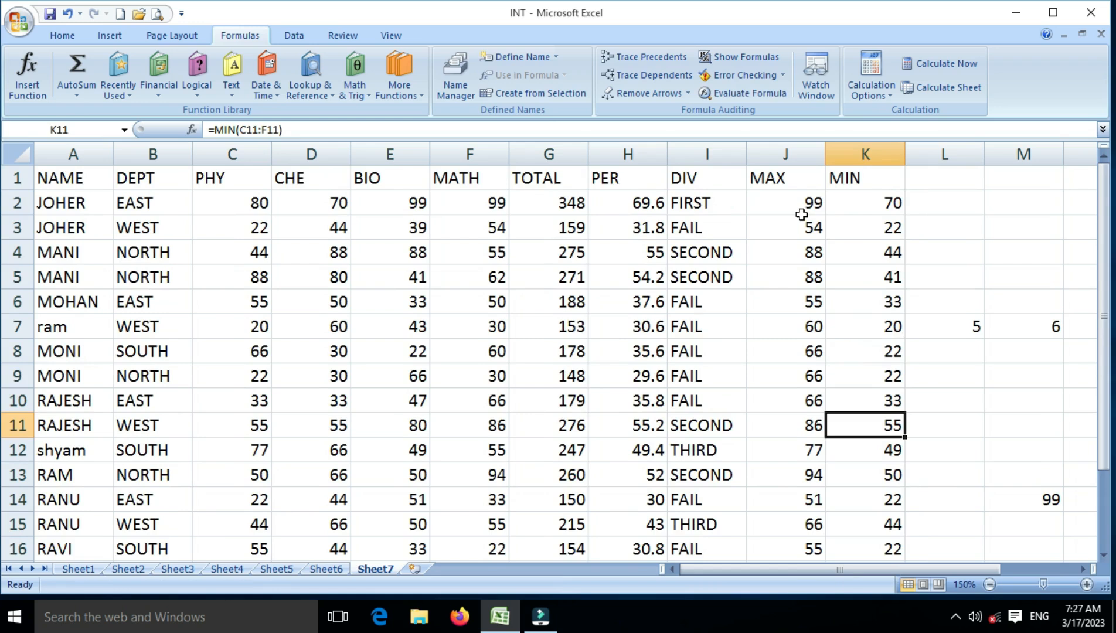
click(886, 212)
click(889, 232)
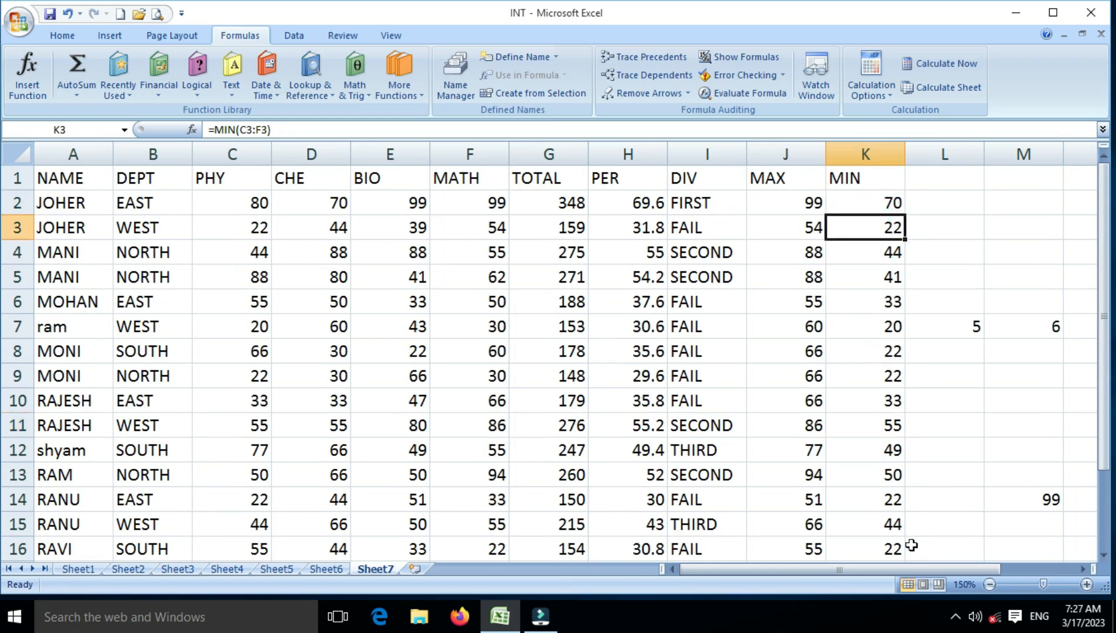
Label cell P6 as MAX and cell Q6 as MIN above the results of the sample number row.
drag(897, 562, 989, 567)
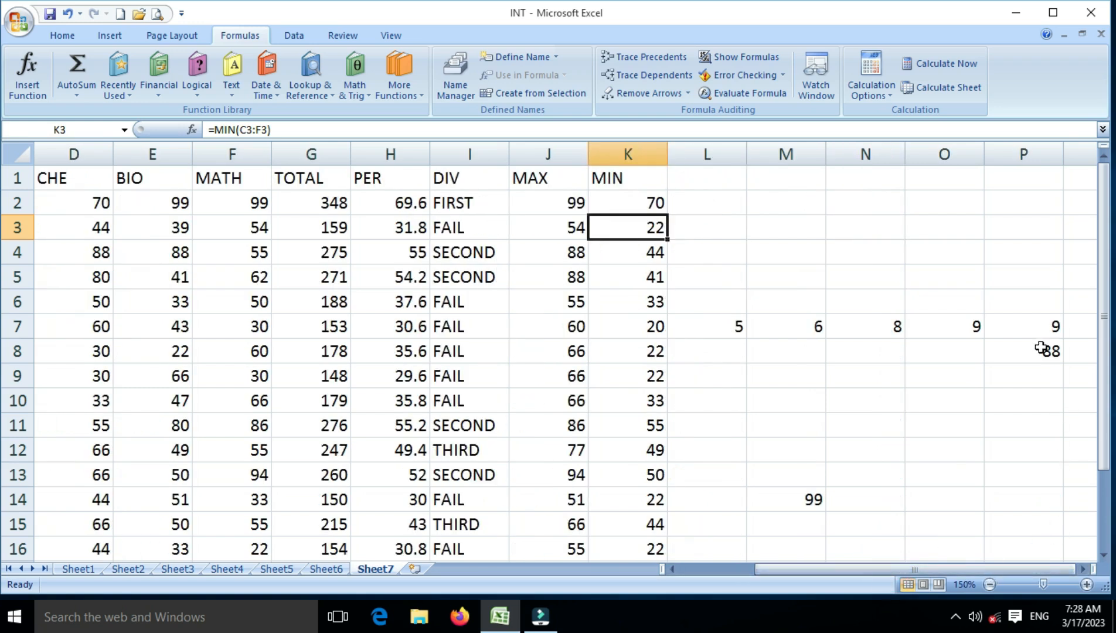
click(1083, 568)
click(1084, 567)
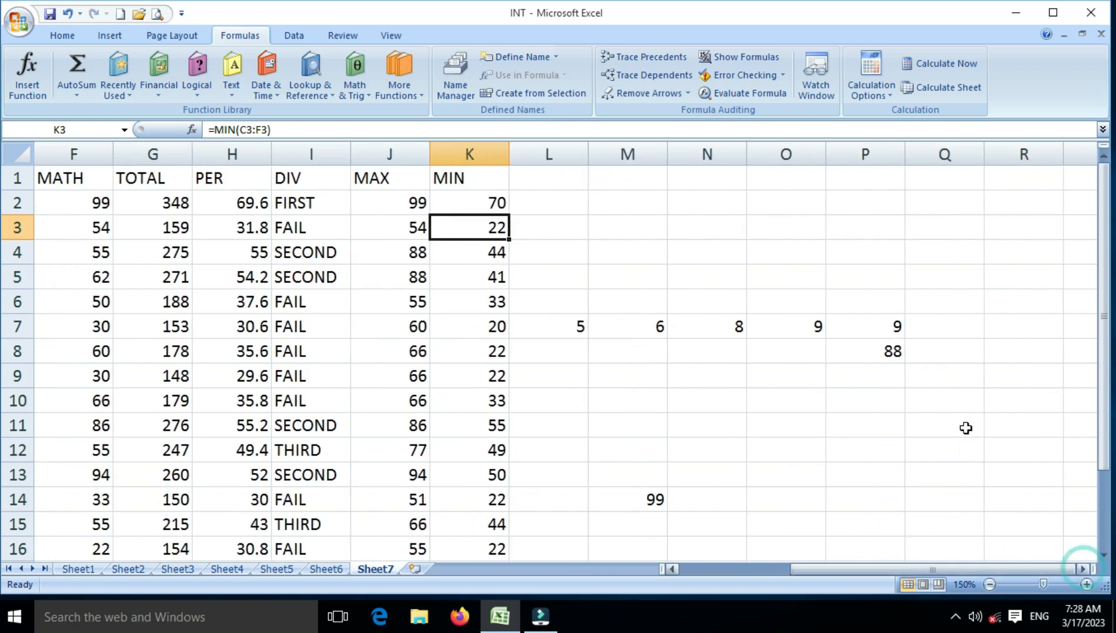
click(934, 332)
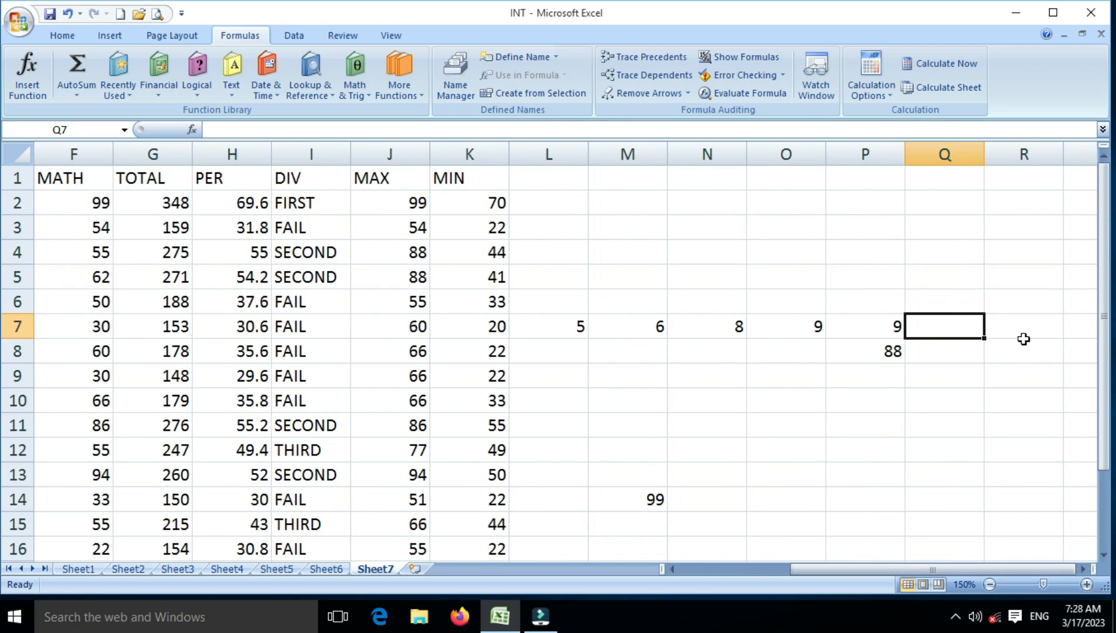
click(854, 303)
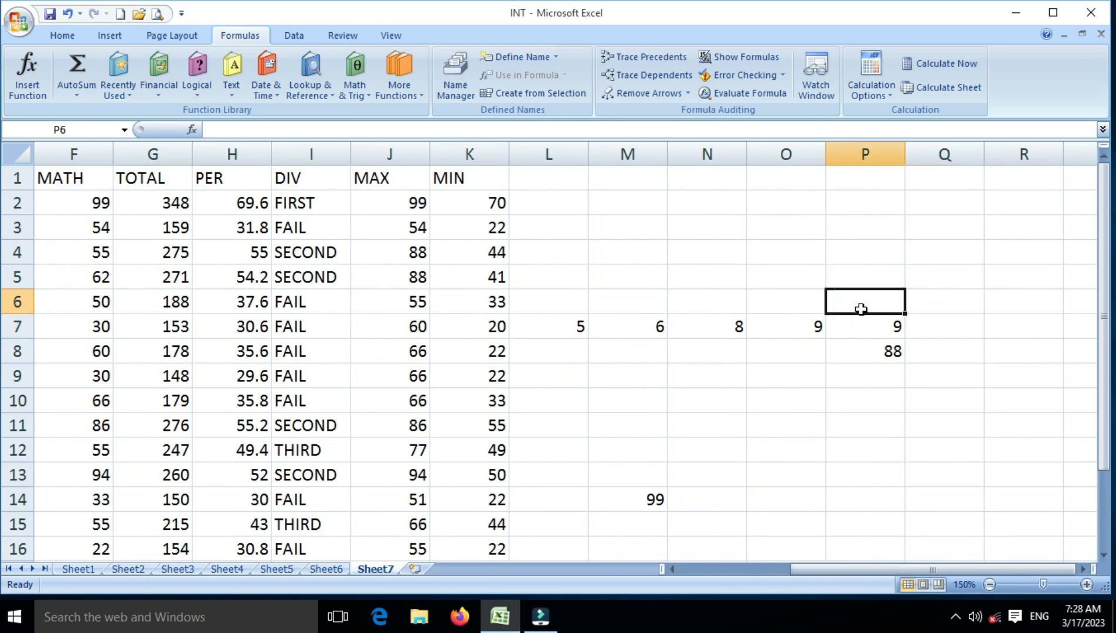
text(MAX)
key(Tab)
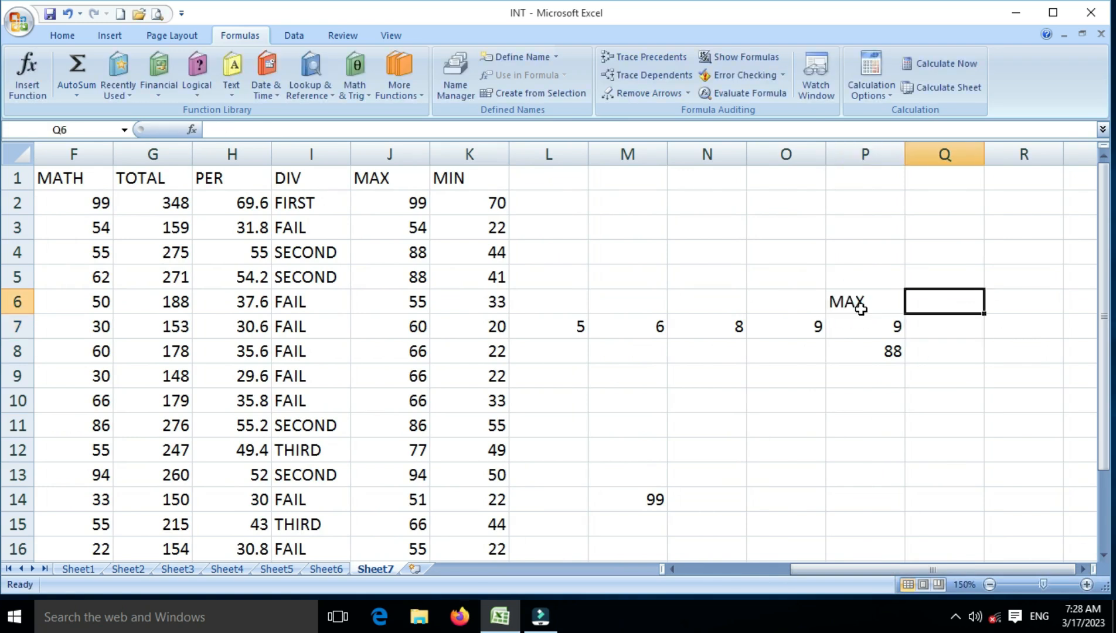
text(MIN)
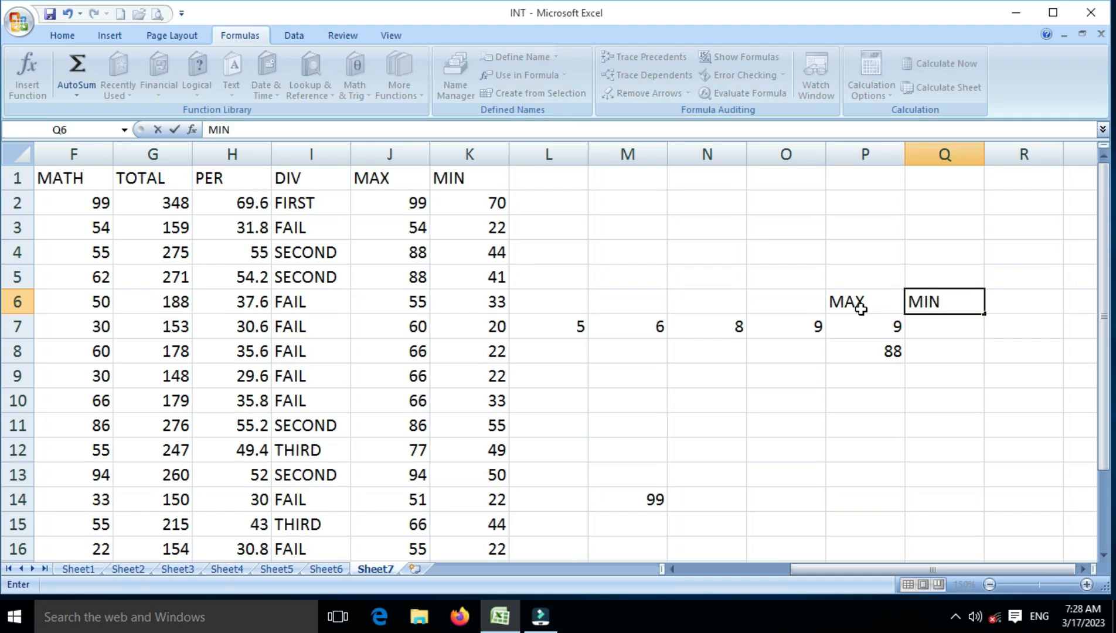
key(Return)
Enter =MIN(L7:O7) in cell Q7 to find the smallest number in the sample row.
text(=)
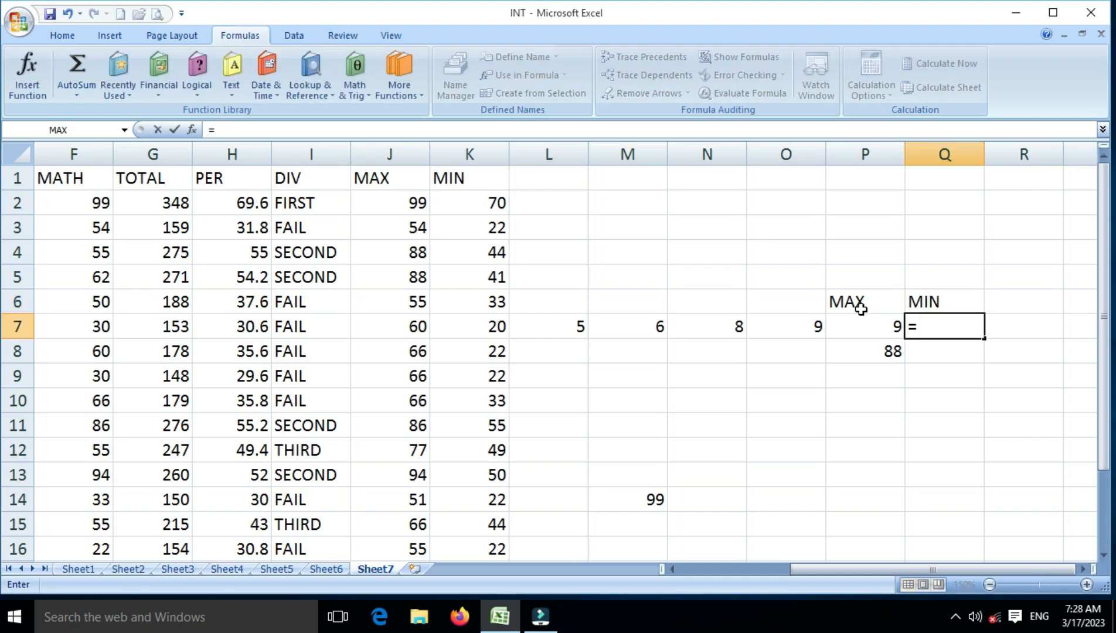
text(MIN)
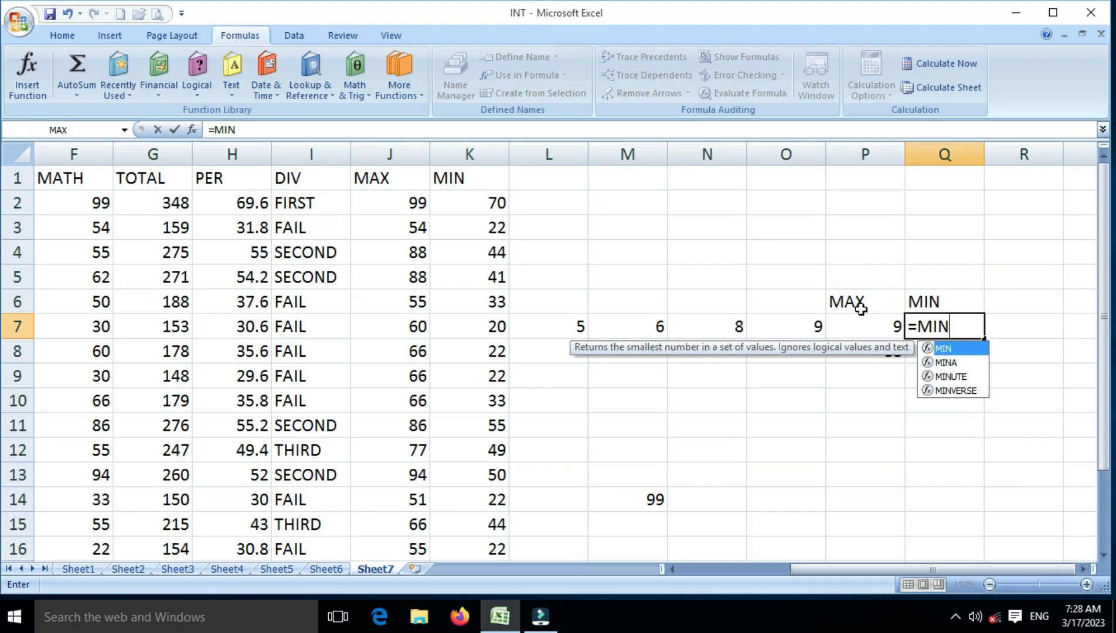
text(()
drag(562, 324, 752, 324)
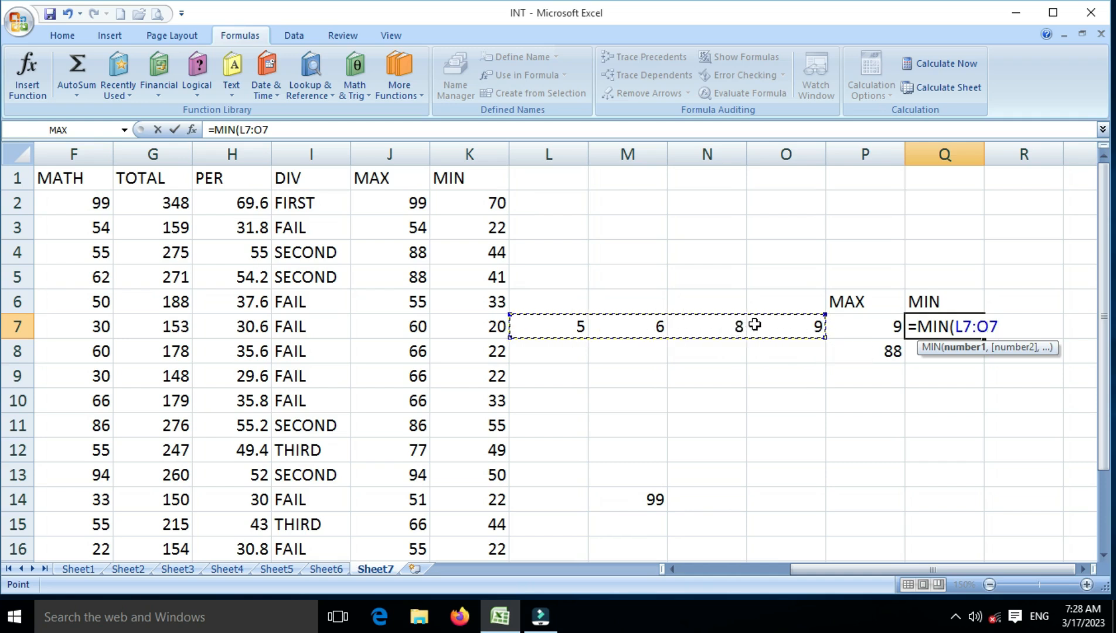
text())
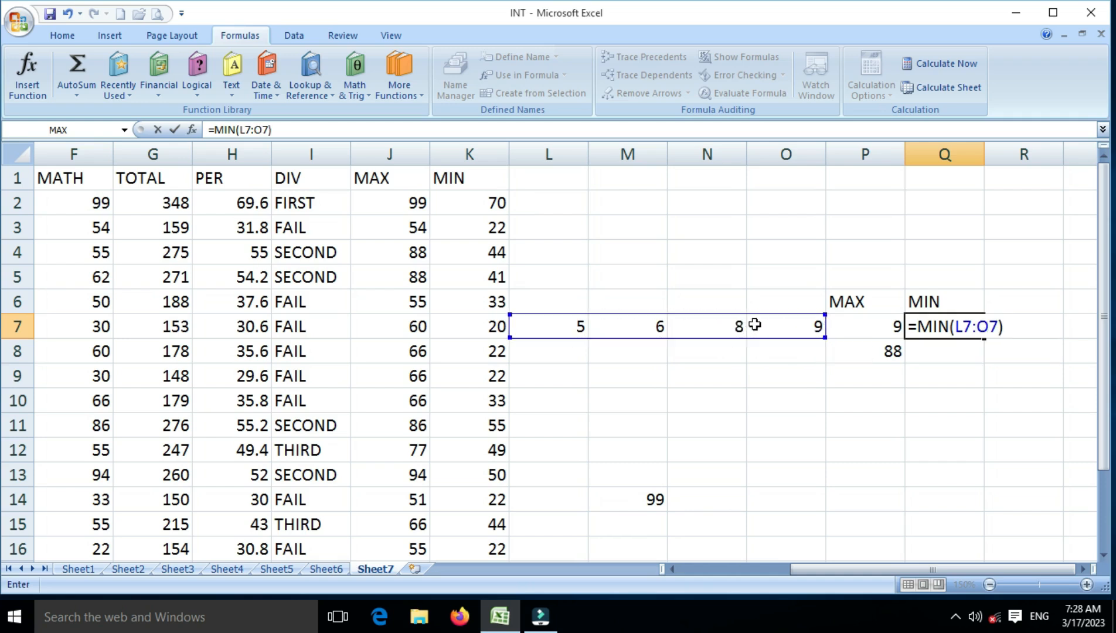
key(Return)
key(Up)
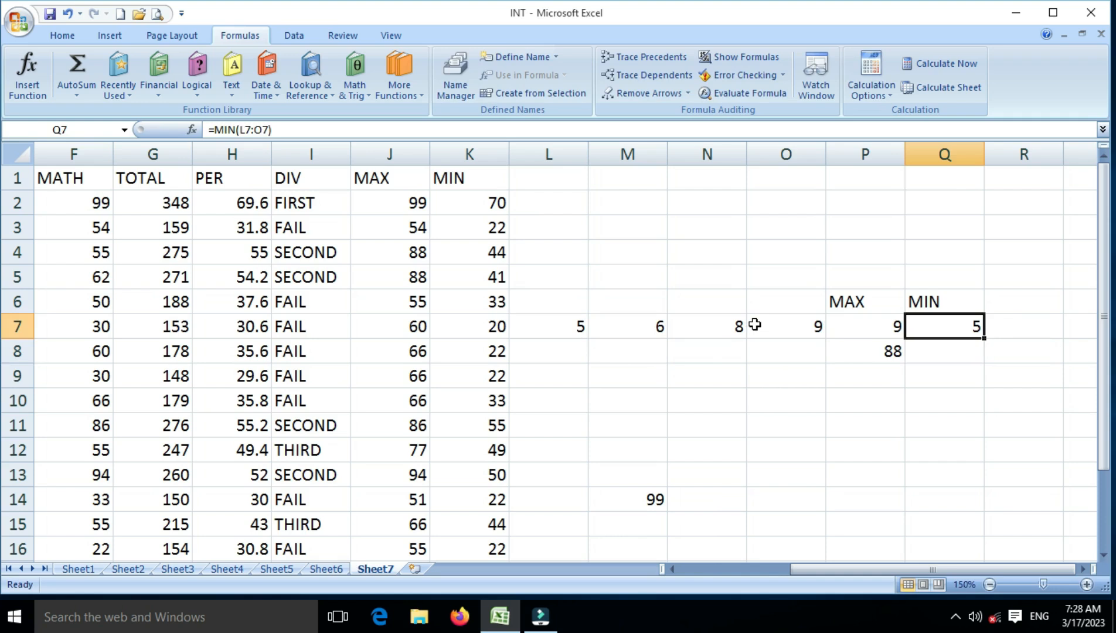
Enter =MIN(55,77,66,33) in cell Q8 and compare its formula with the MAX formula in P8.
click(932, 359)
text(=MIN)
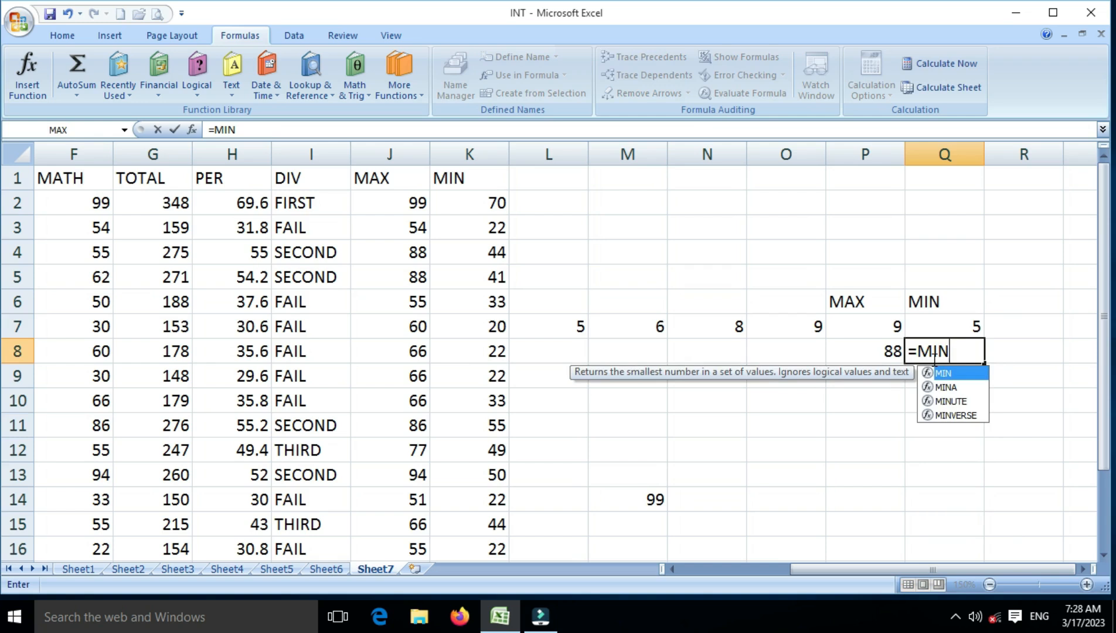
text((55,77)
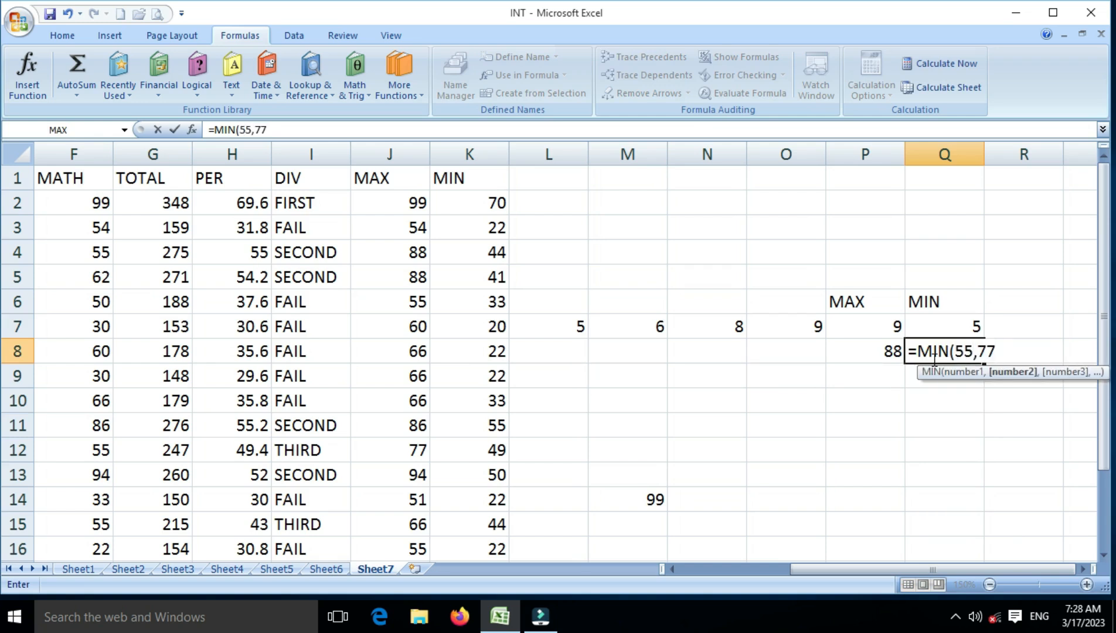
text(,66,33))
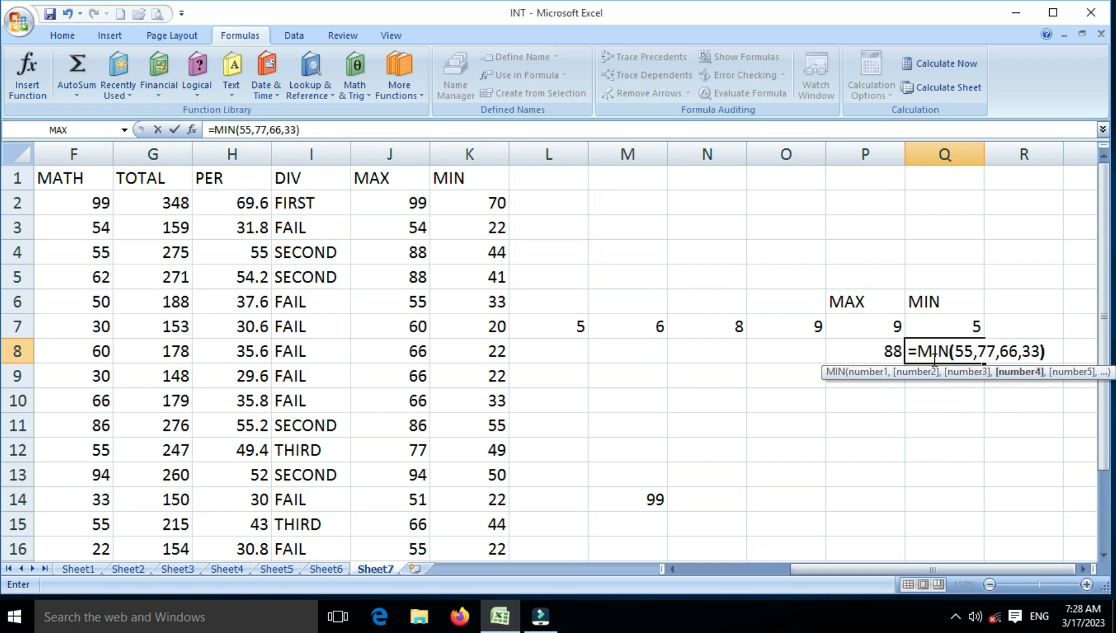
key(Return)
click(933, 359)
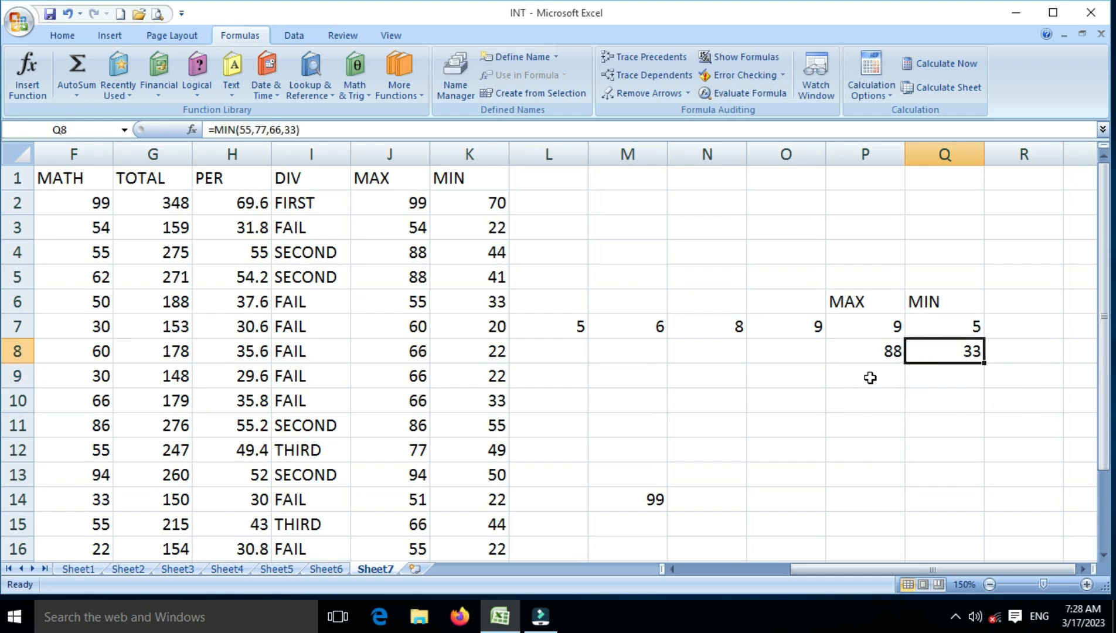
click(891, 352)
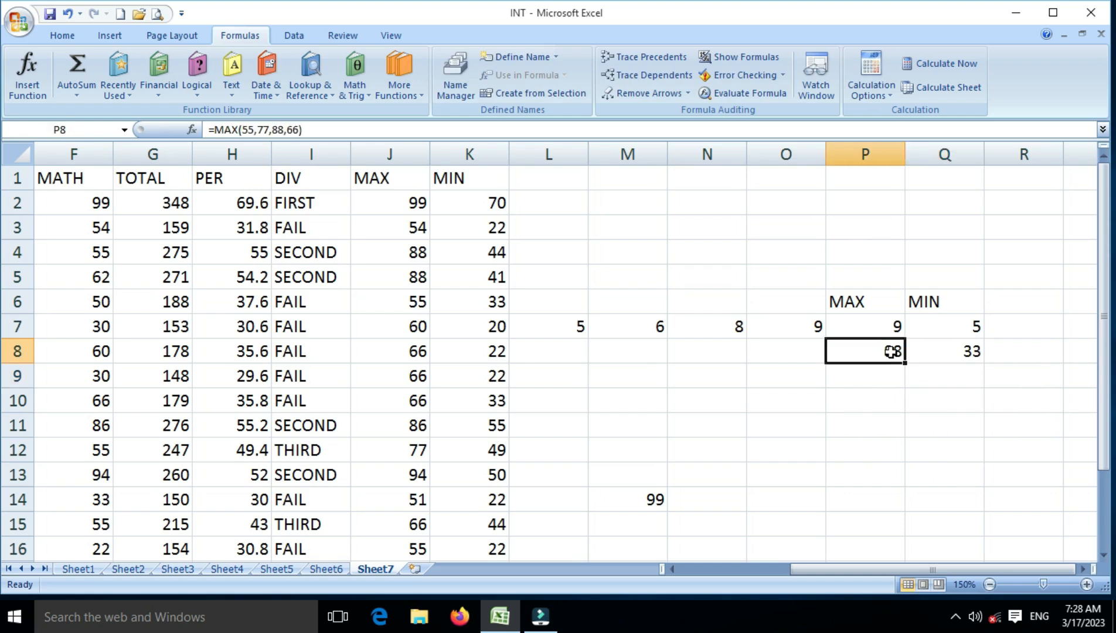
click(953, 357)
click(857, 355)
Search for the MIN function with Insert Function for cell O13 and open its arguments.
click(797, 469)
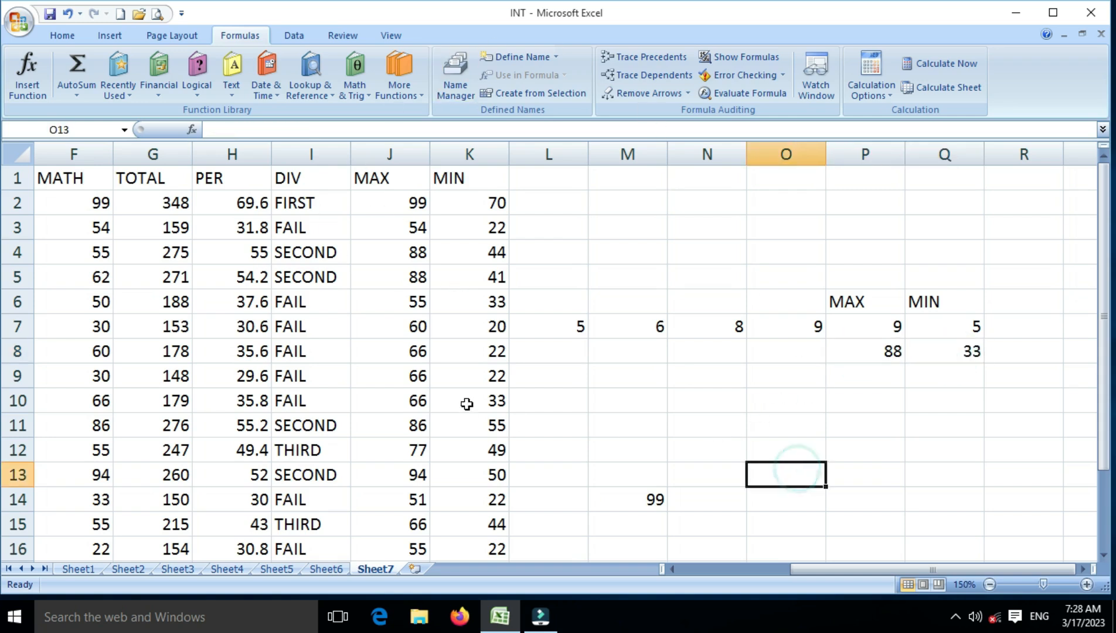
click(32, 89)
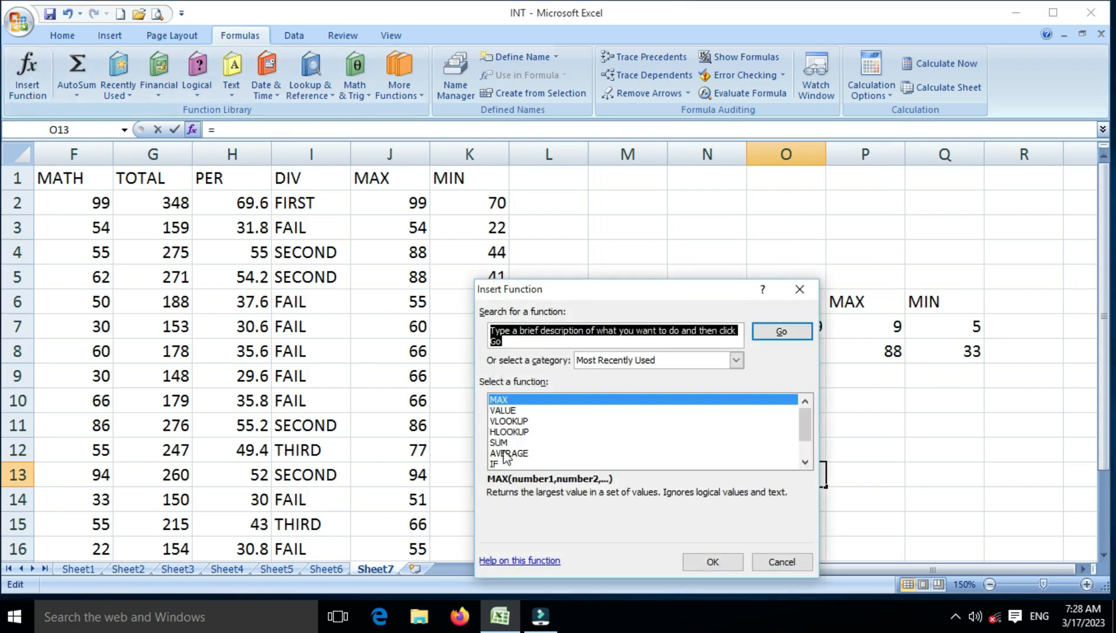
click(803, 463)
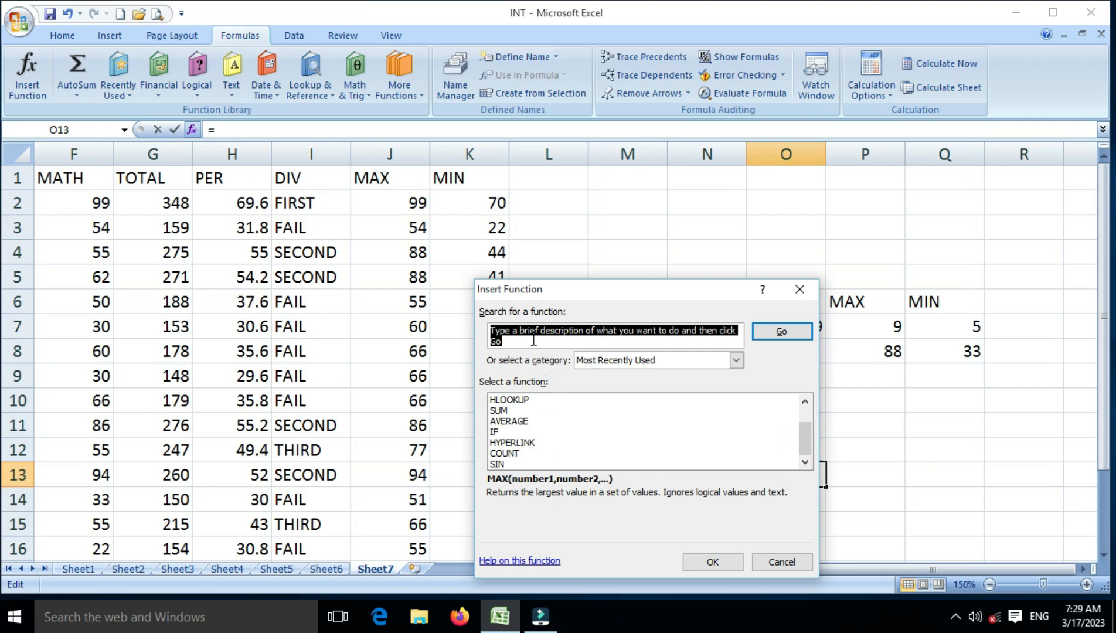
text(MIN)
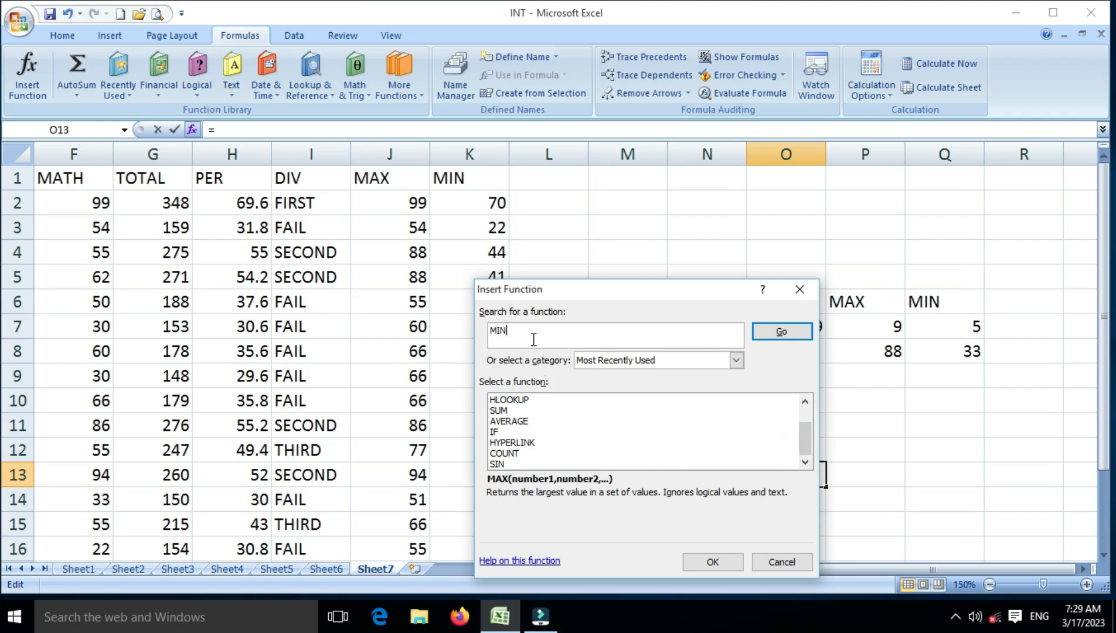
key(Return)
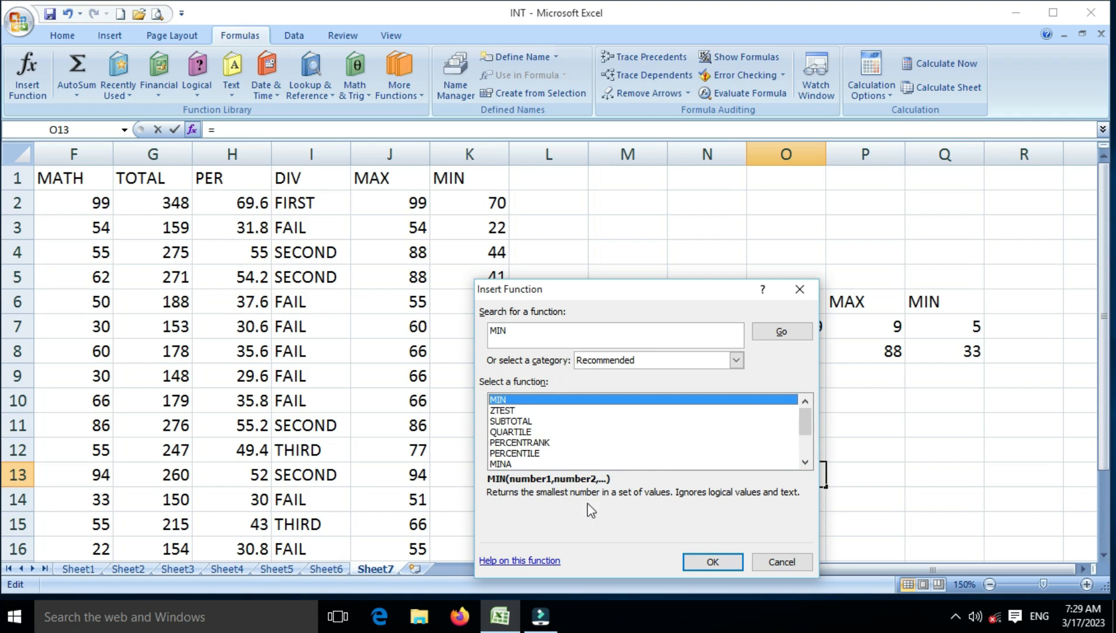
click(712, 562)
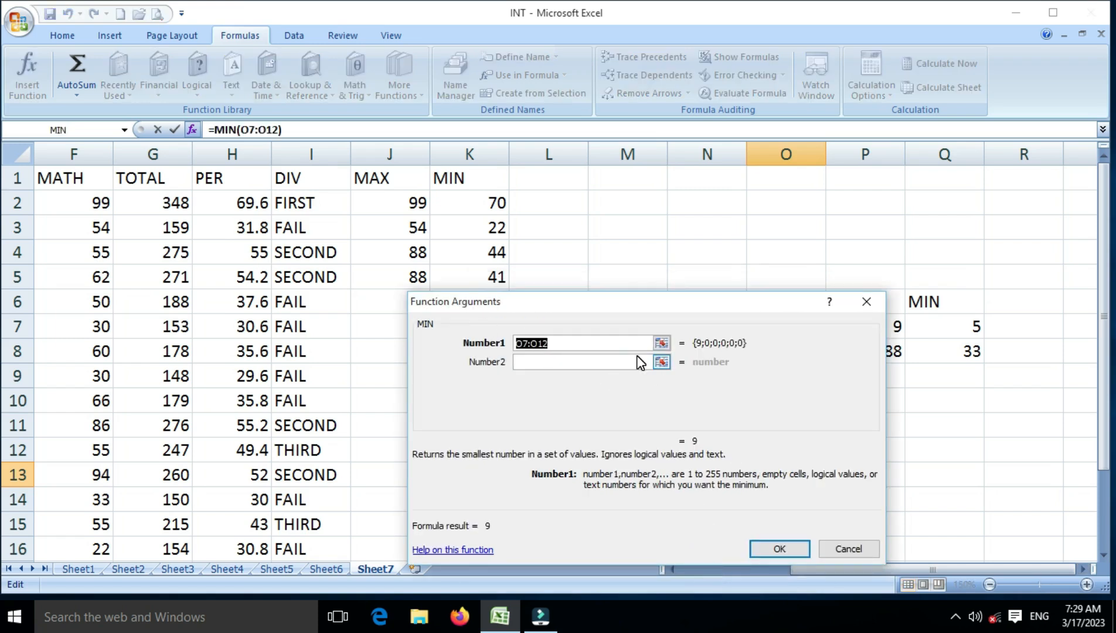
Fill in the MIN arguments 66, 44, 66, 22 and 33 and insert the formula in O13.
text(66)
key(Tab)
text(4)
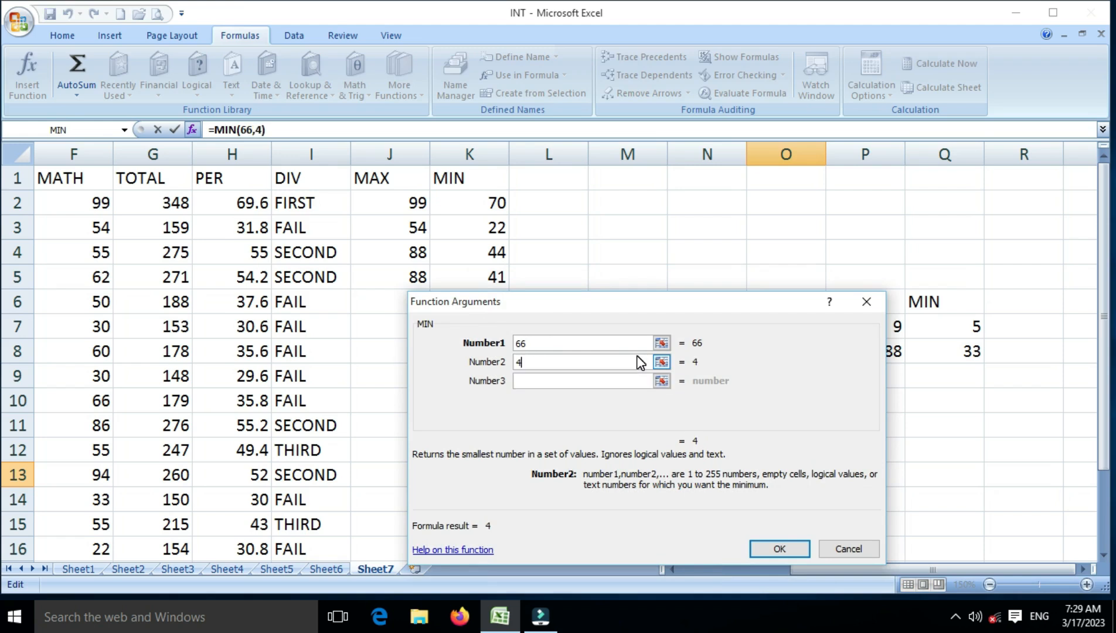
text(4)
key(Tab)
text(66)
key(Tab)
text(22)
key(Tab)
text(33)
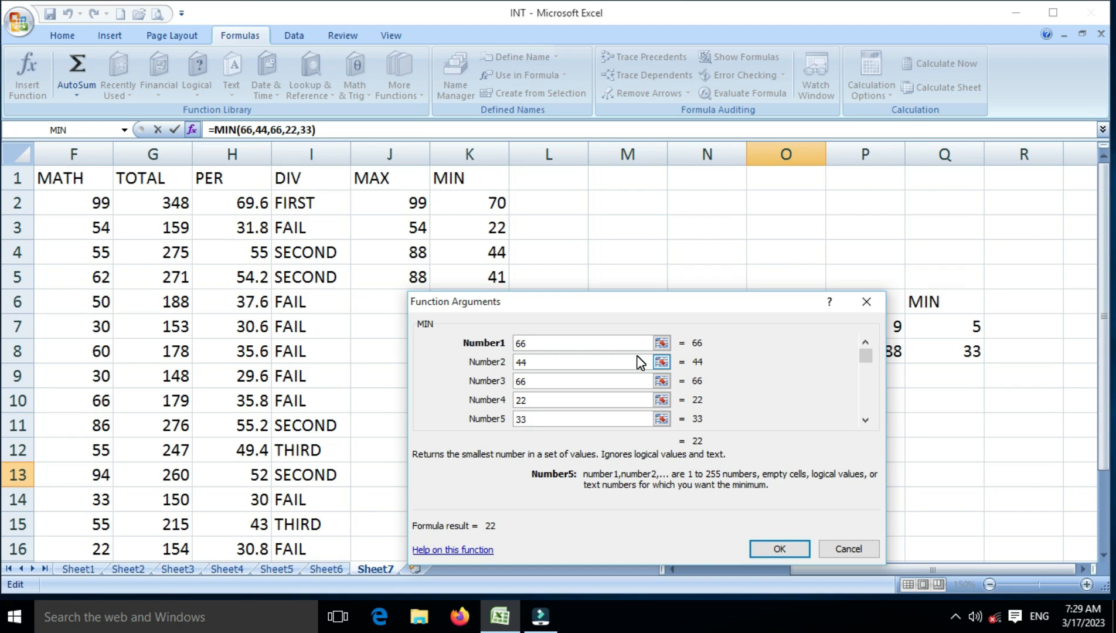
key(Return)
key(Return)
key(Up)
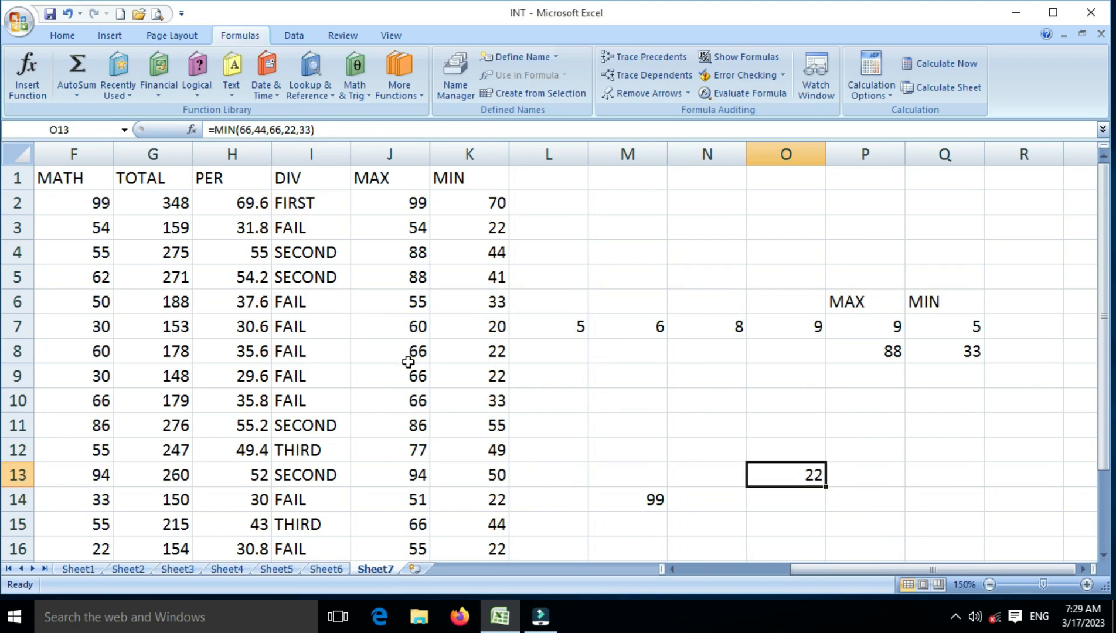
Select the empty cell C19 directly below the PHY marks in the student table.
drag(829, 571, 741, 570)
drag(815, 571, 780, 569)
scroll(780, 568, down, 1)
scroll(780, 568, down, 1)
click(628, 468)
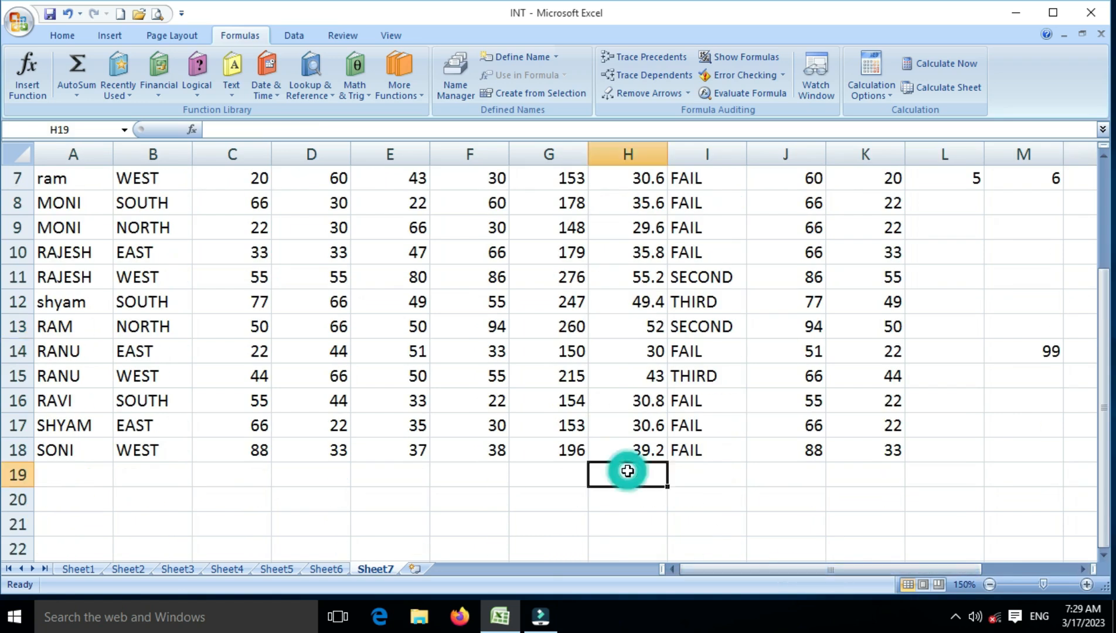
scroll(627, 471, up, 2)
scroll(628, 471, down, 4)
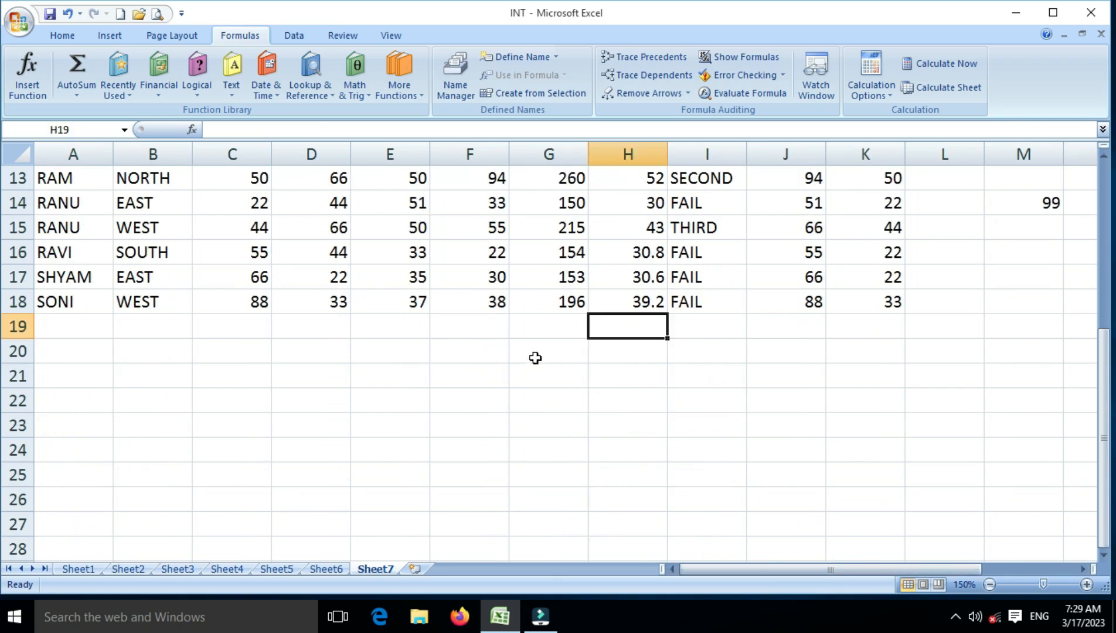
click(539, 323)
click(470, 325)
click(408, 324)
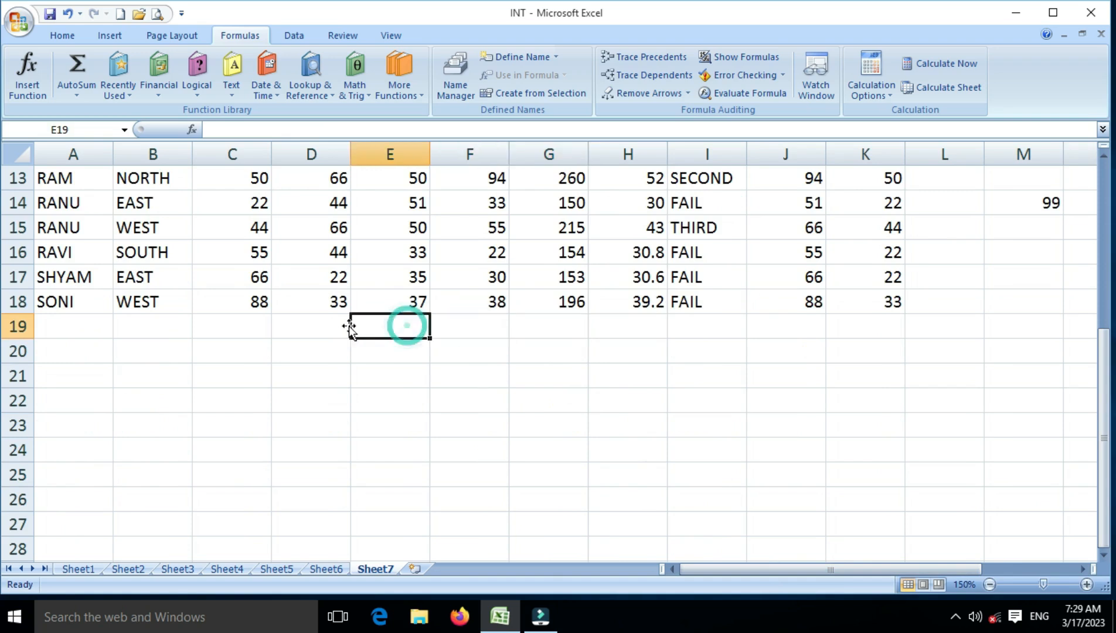
click(263, 325)
scroll(239, 325, up, 4)
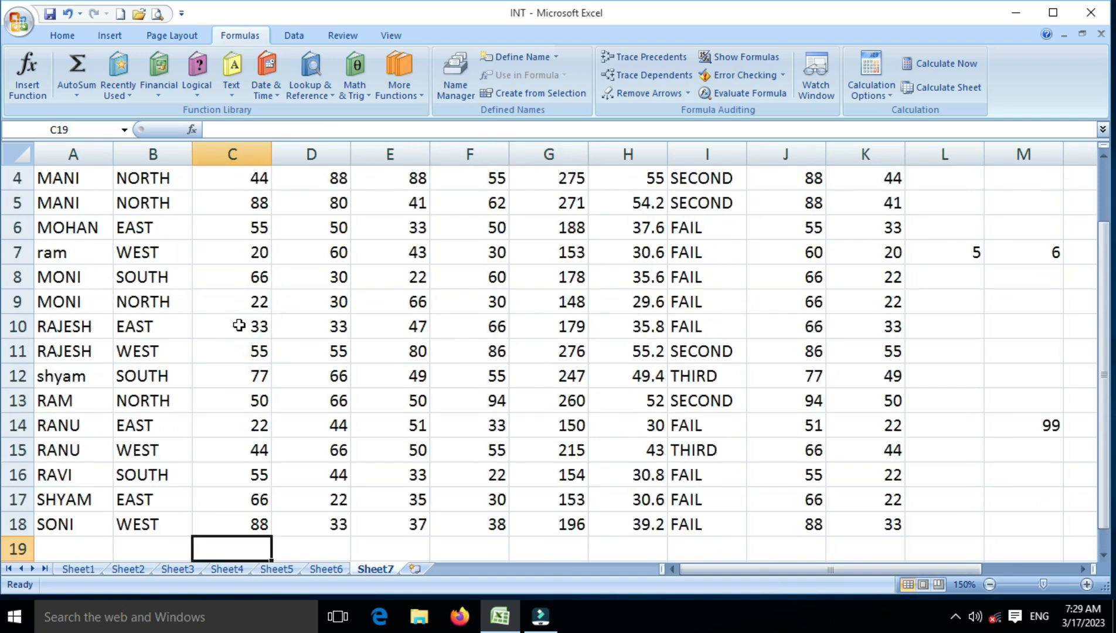
click(127, 94)
click(135, 113)
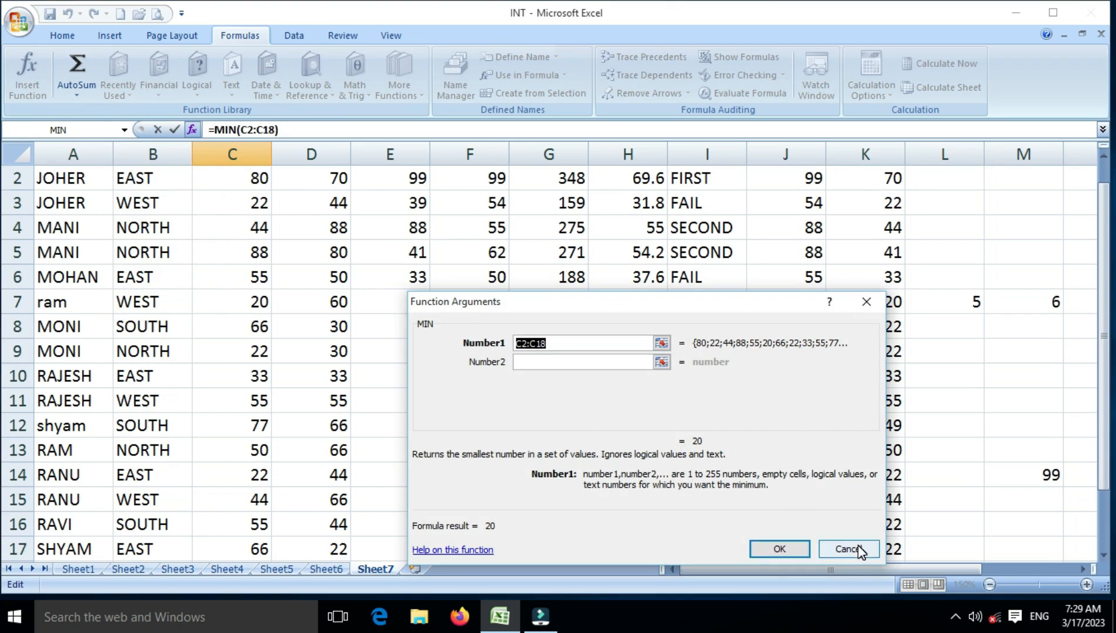
click(847, 549)
Enter =MIN(C2:C18) in cell C19 to find the lowest PHY mark.
text(=)
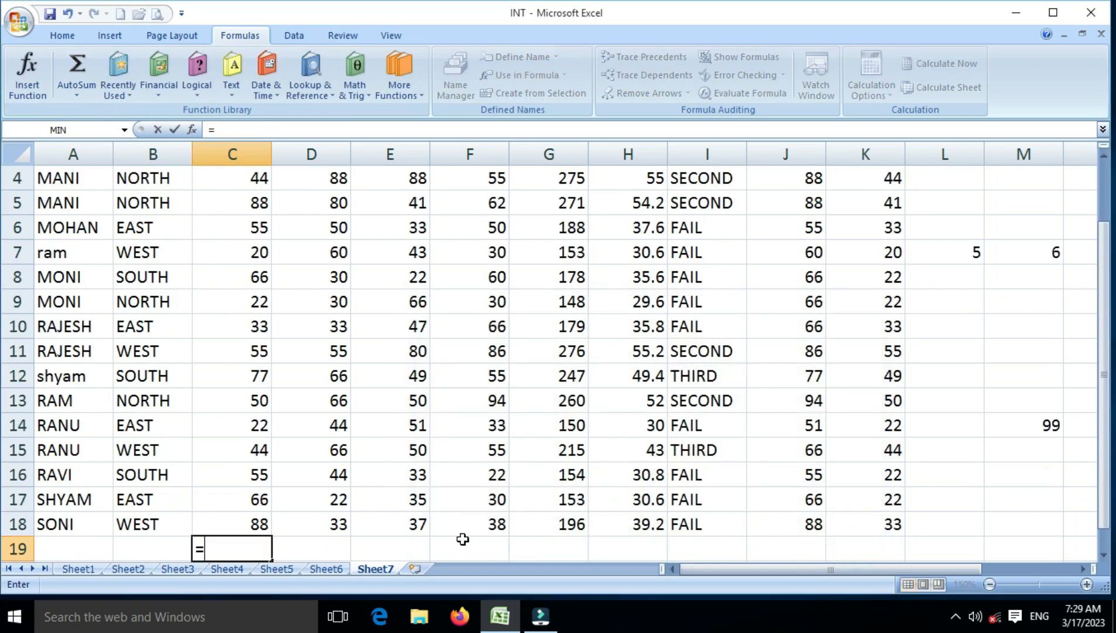
text(MIN)
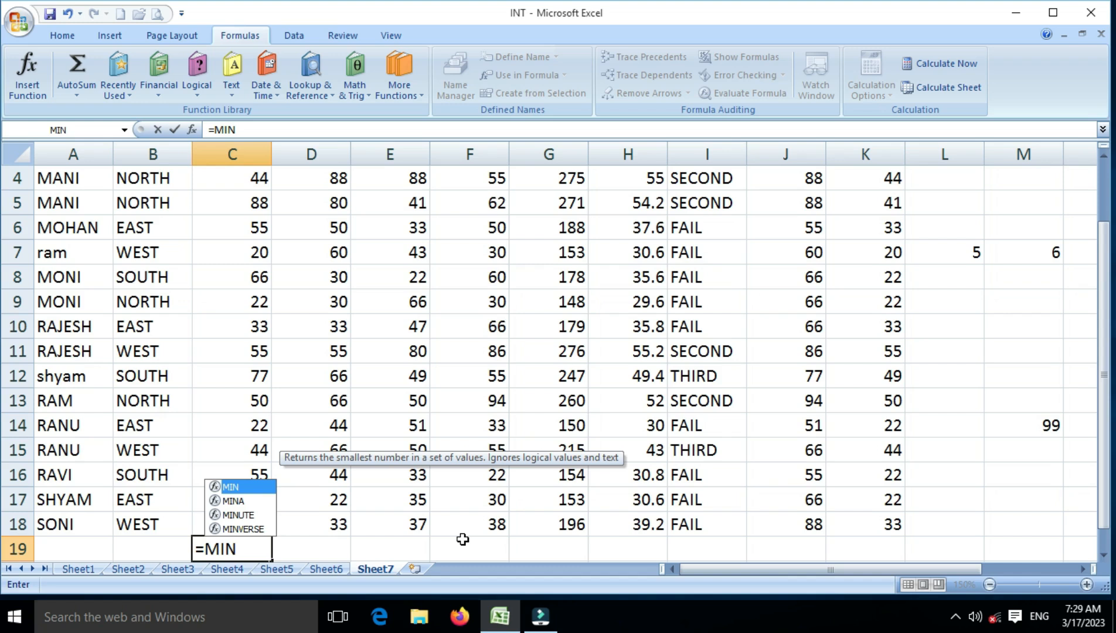
text(()
scroll(462, 533, down, 1)
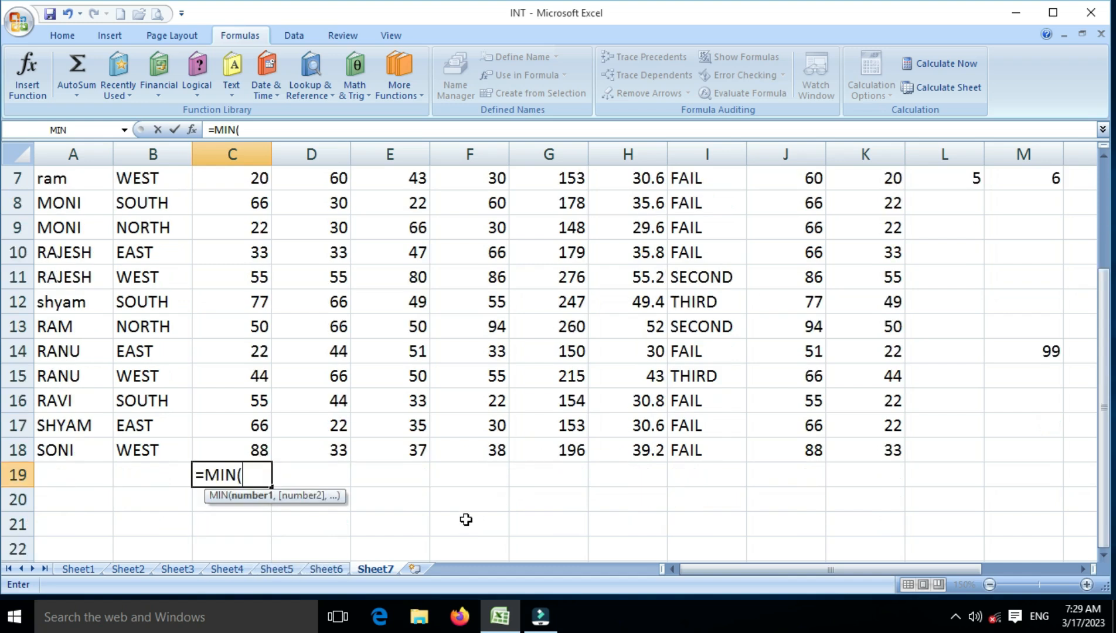
scroll(466, 518, up, 2)
drag(225, 203, 271, 462)
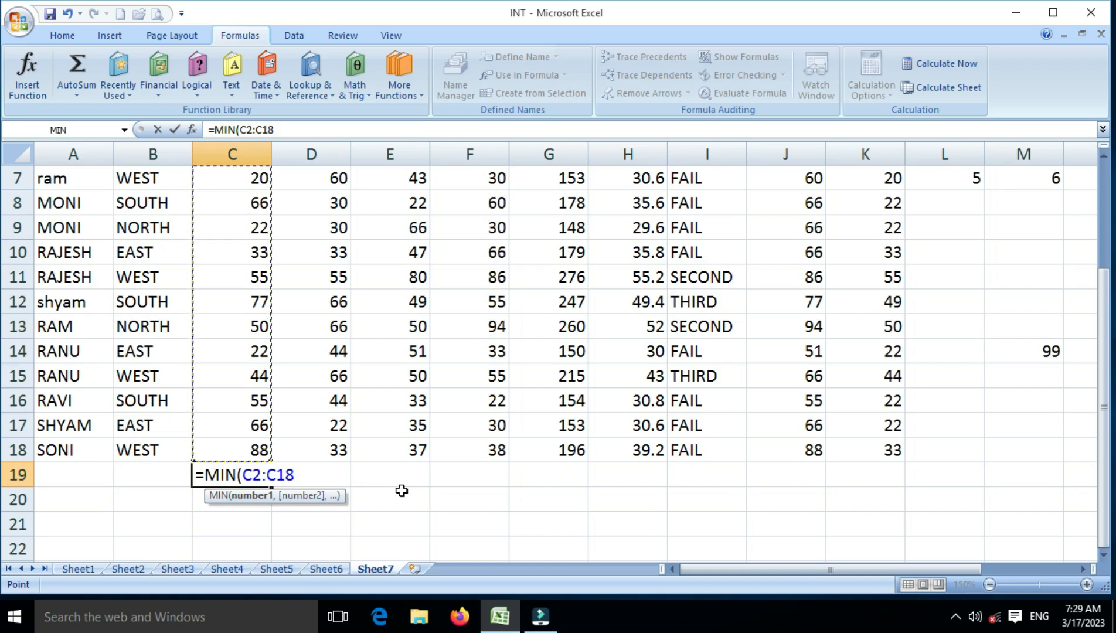
text())
key(Return)
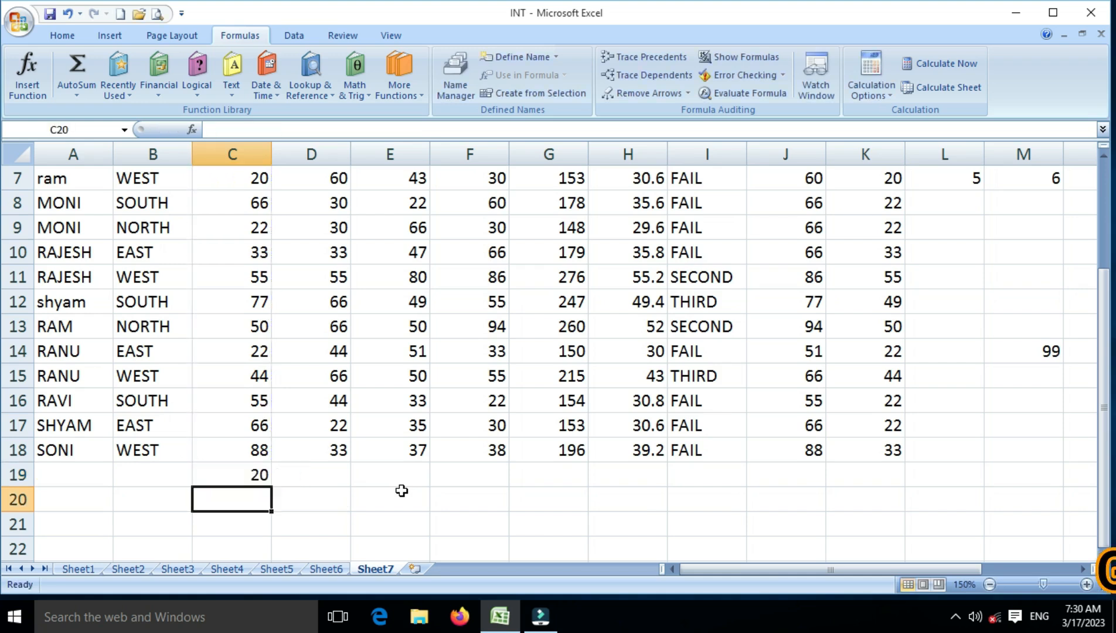
key(Up)
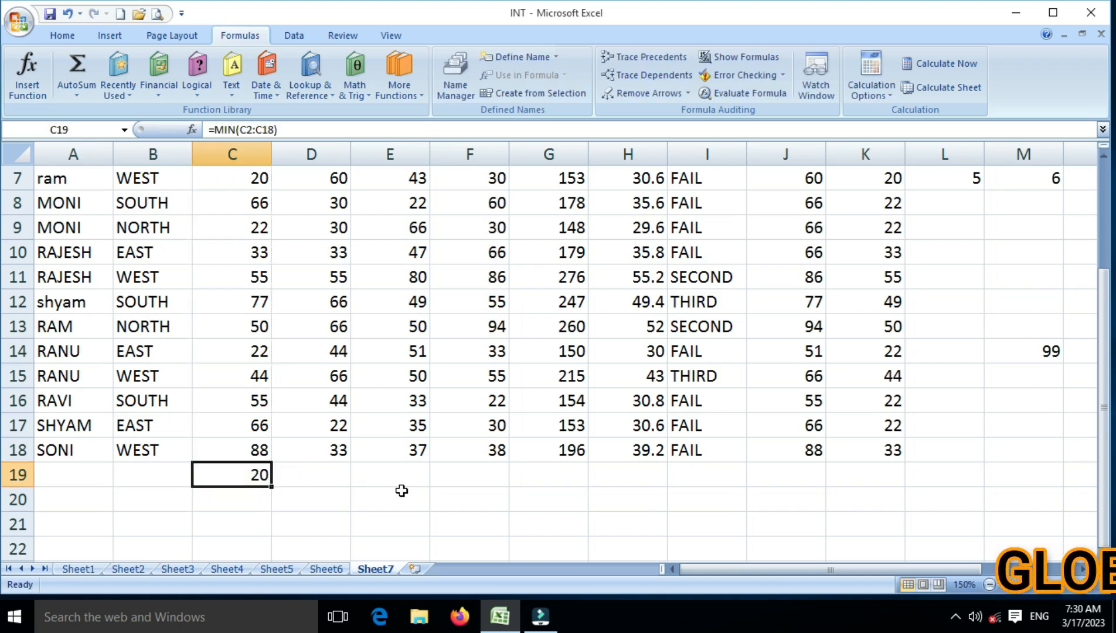
Enter =MAX(D2:D18) in cell D19 to find the highest CHE mark.
key(Right)
text(=)
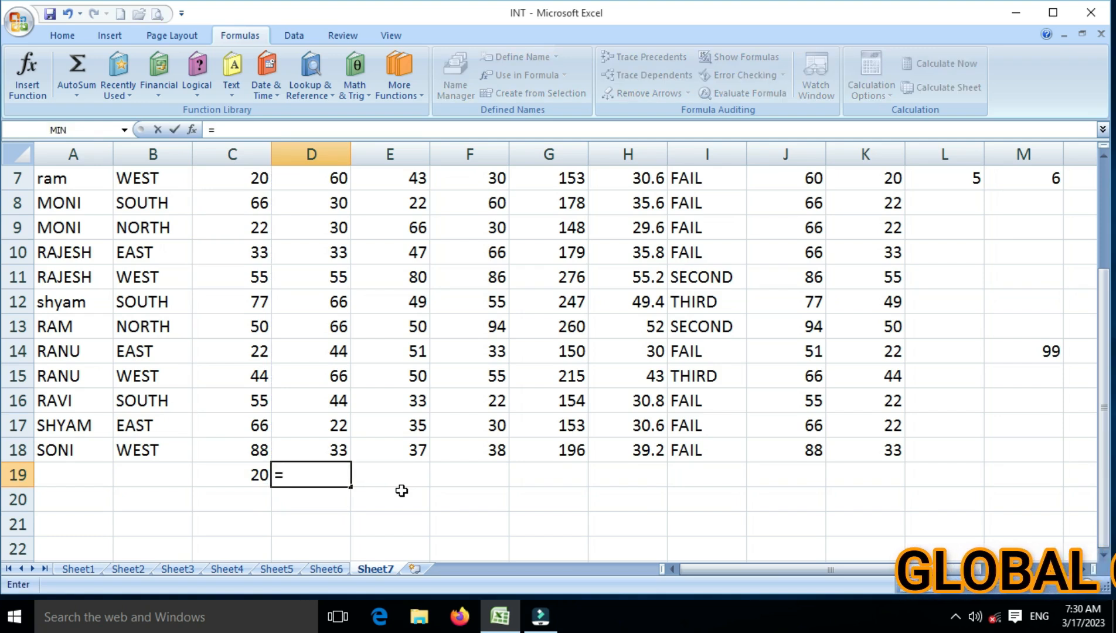
text(MAX)
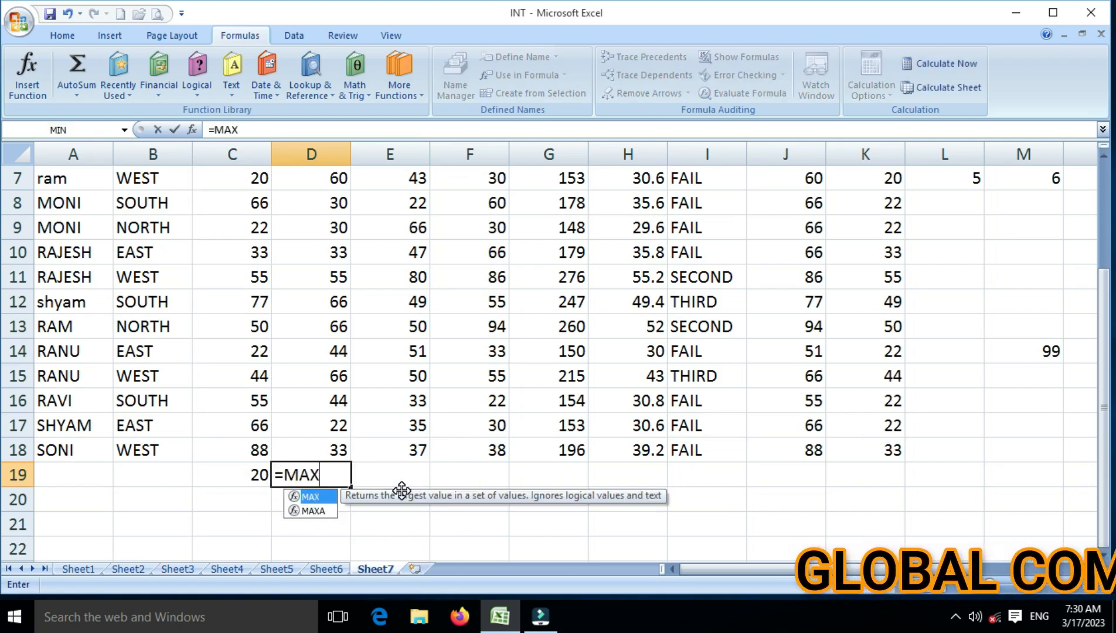
text(()
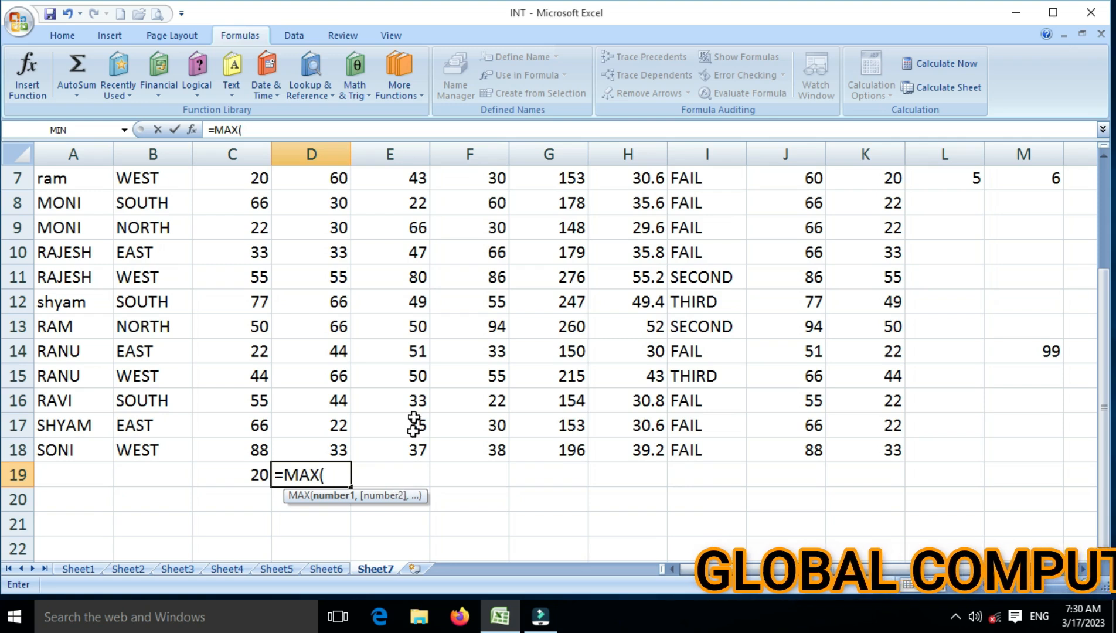
click(1103, 156)
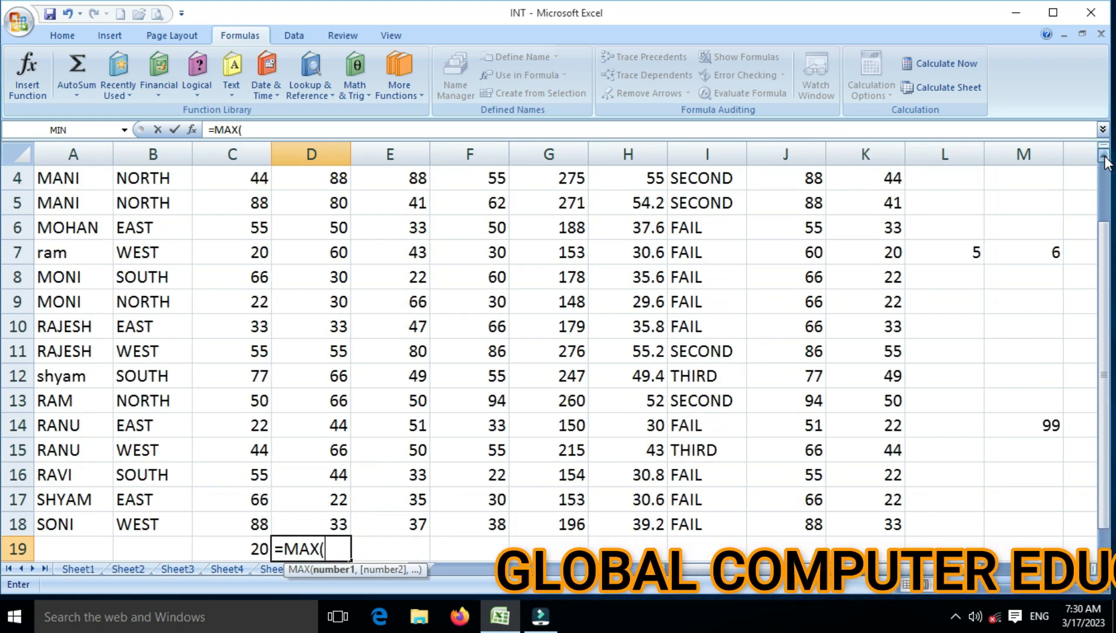
click(330, 210)
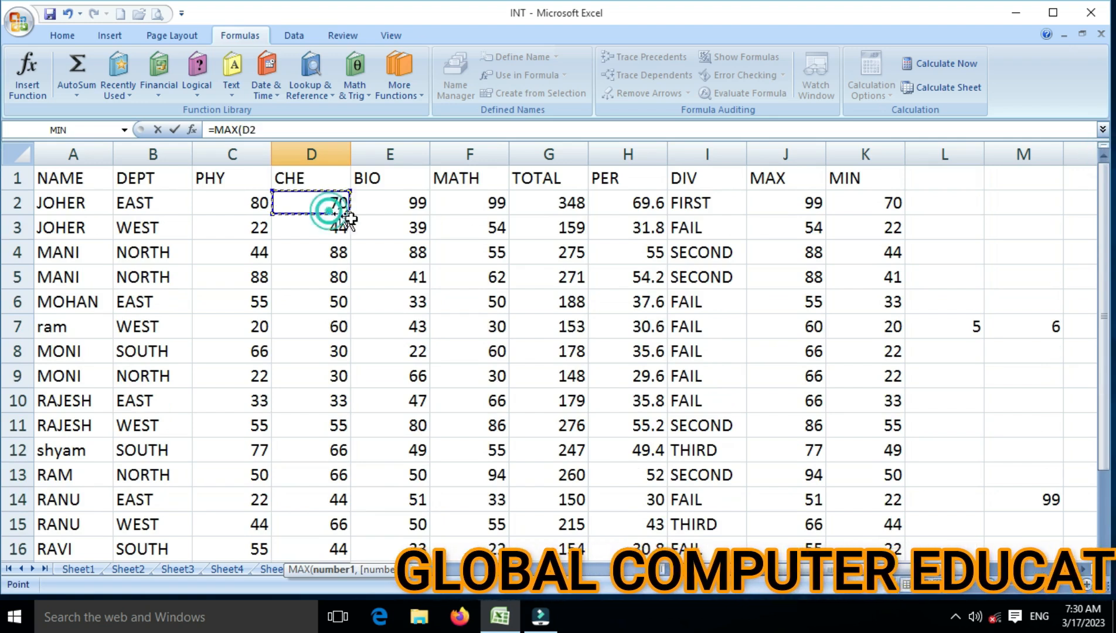
key(shift+Down)
key(shift+Down)
key(shift+Down)
key(shift+Down)
key(shift+Down)
key(shift+Down)
key(shift+Down)
key(shift+Down)
key(shift+Down)
key(shift+Down)
key(shift+Down)
key(shift+Down)
key(shift+Down)
key(shift+Down)
key(shift+Down)
key(shift+Down)
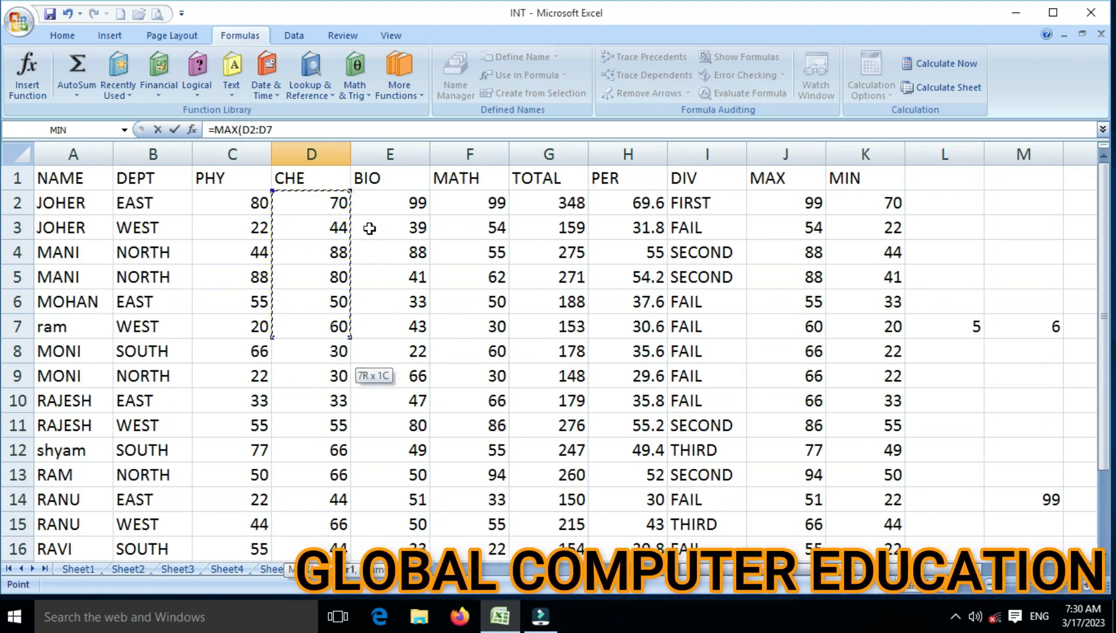
key(shift+Down)
key(shift+Down)
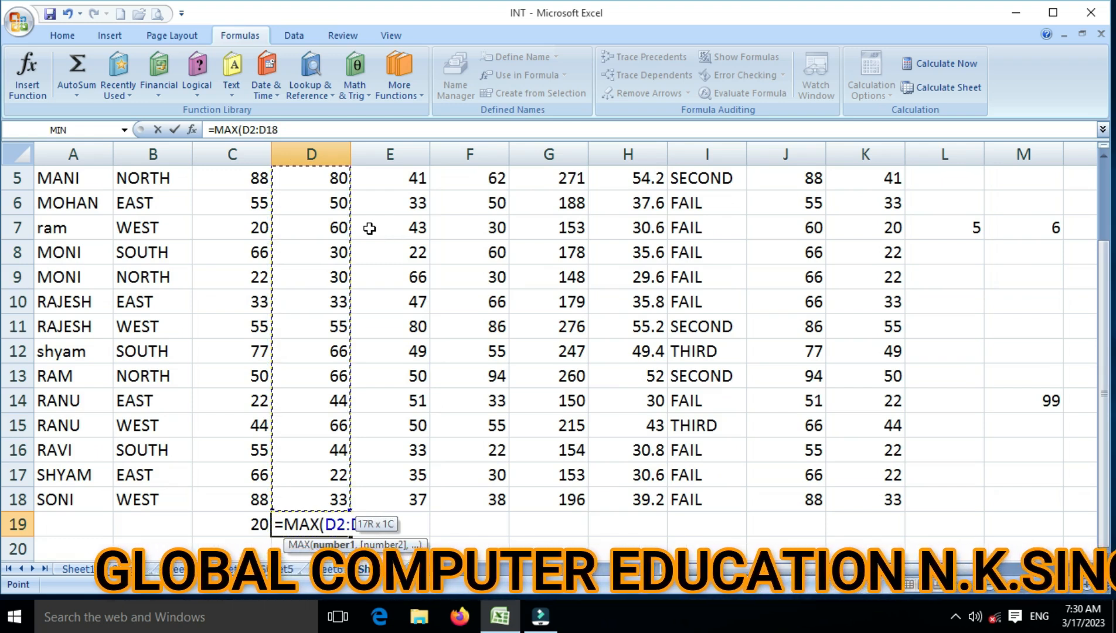
text())
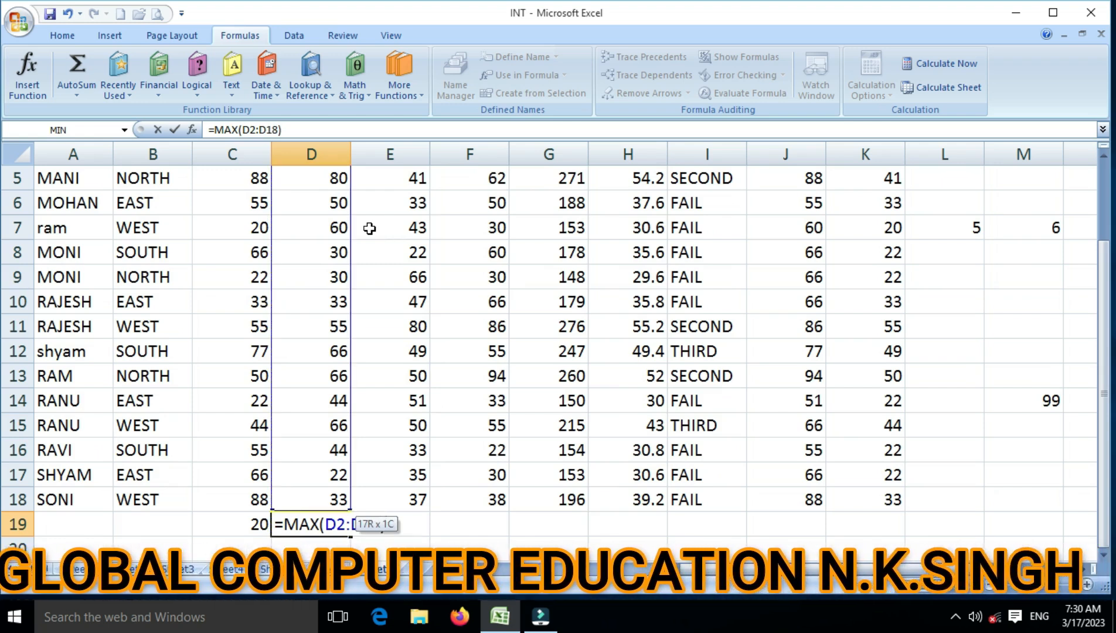
key(ctrl+Return)
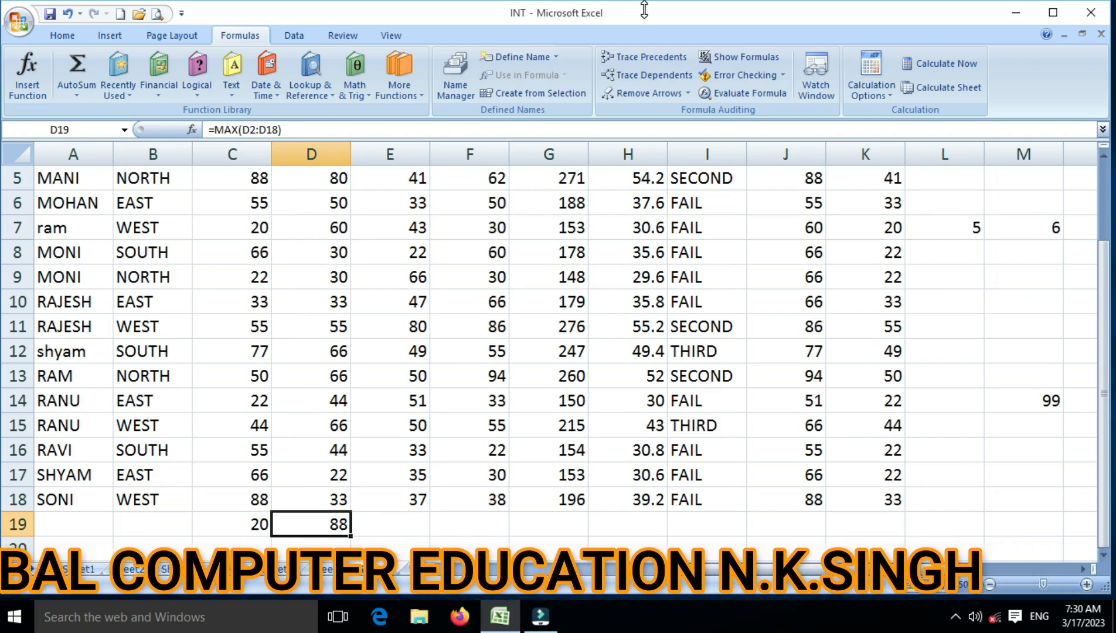
Review the marks table with its MAX and MIN results and check the formula in J7.
scroll(654, 302, up, 2)
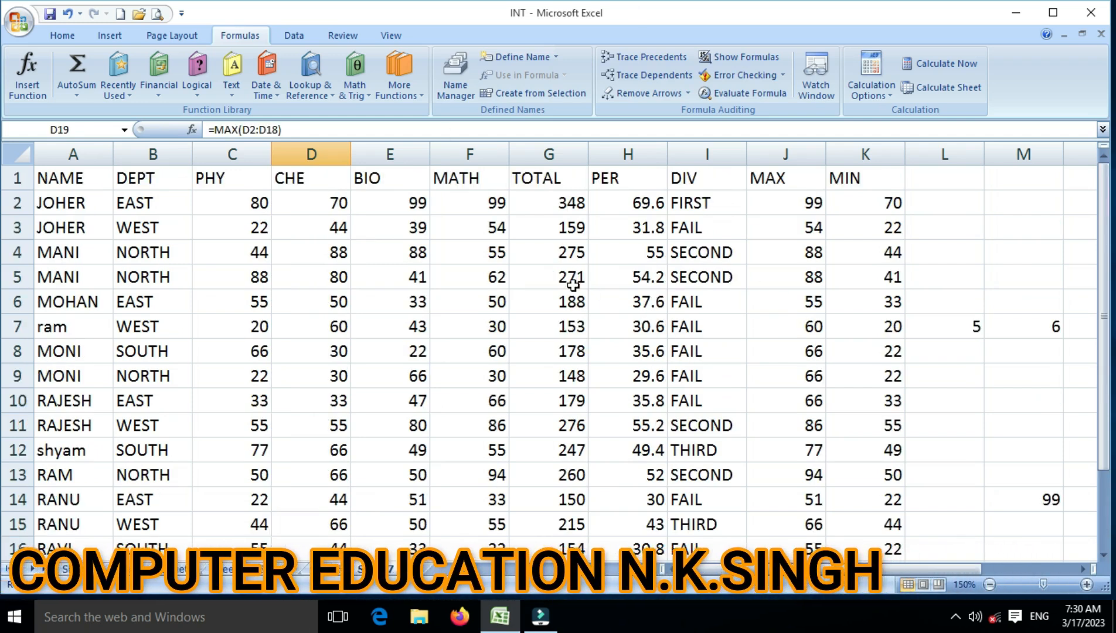
click(441, 275)
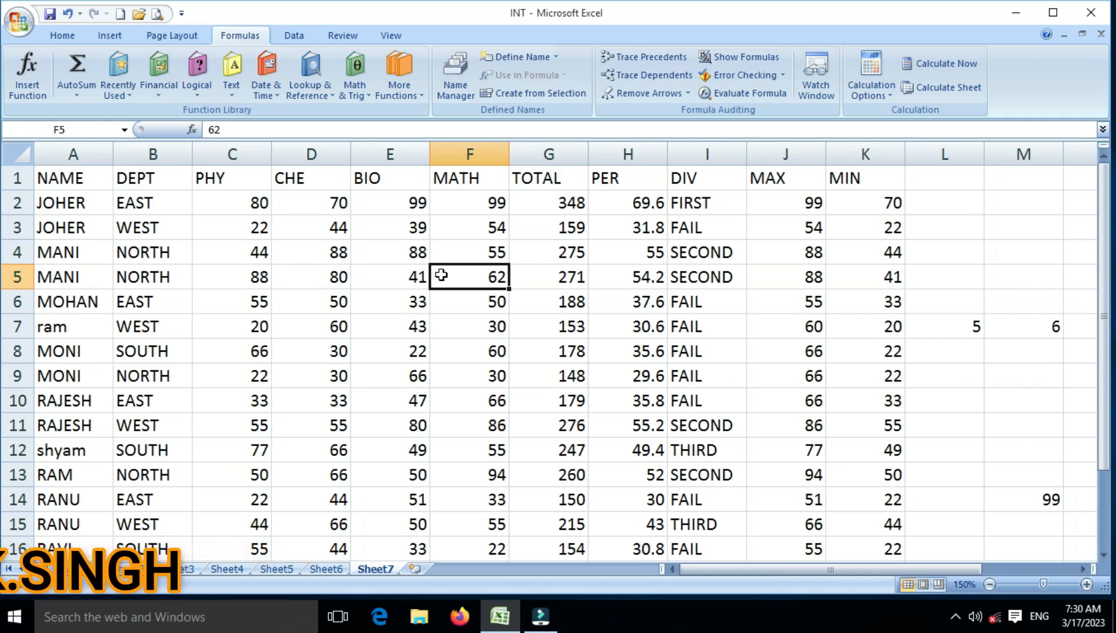
click(405, 326)
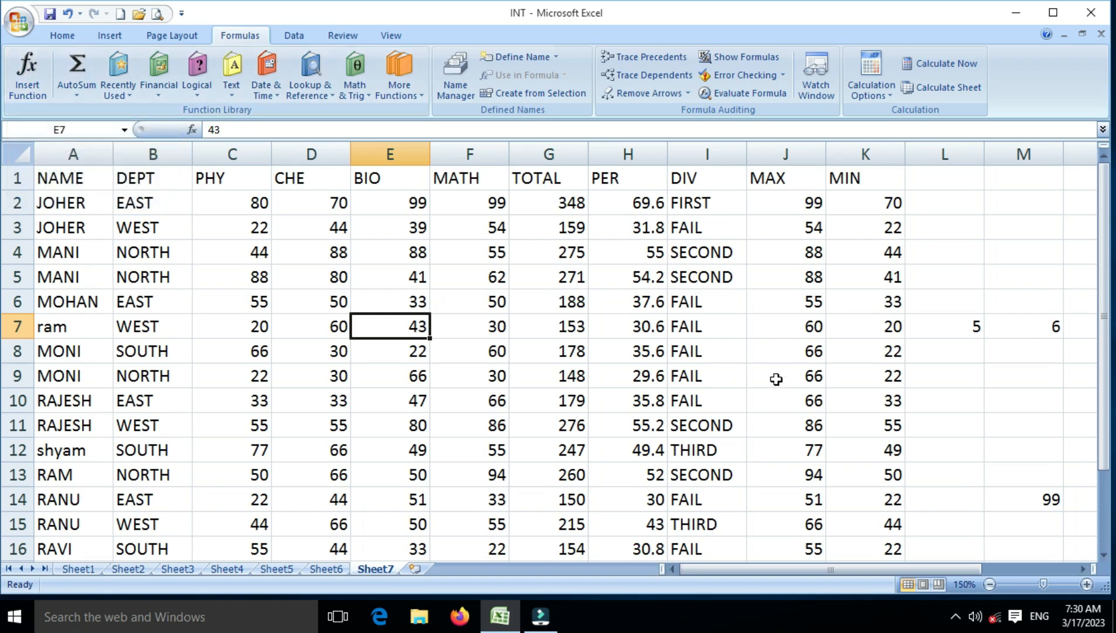
click(1103, 555)
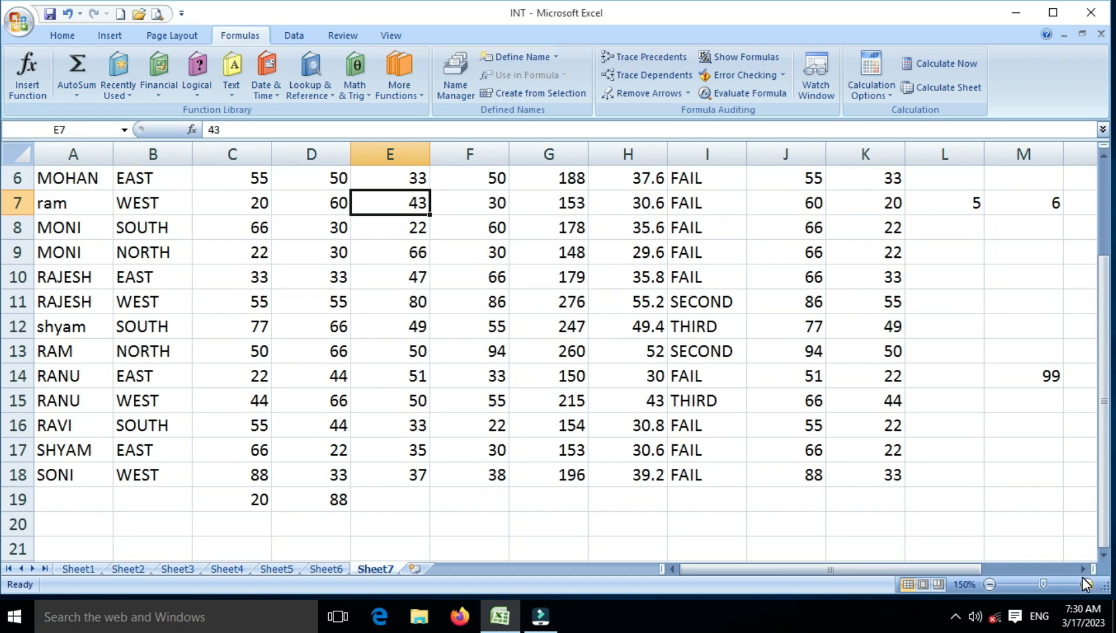
click(1082, 568)
scroll(791, 454, up, 2)
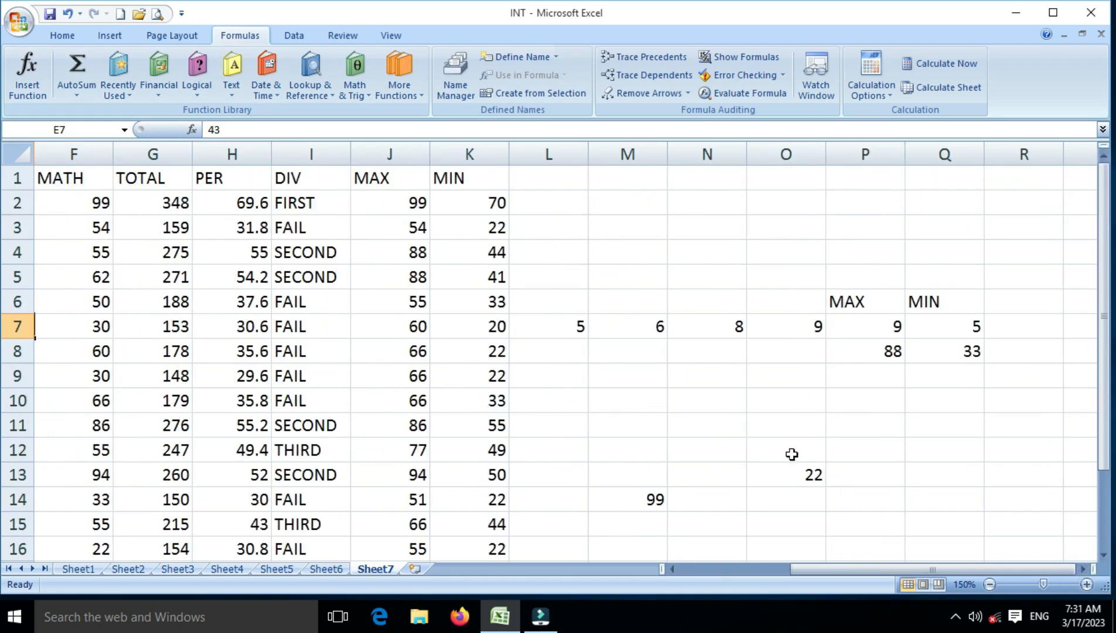
click(391, 322)
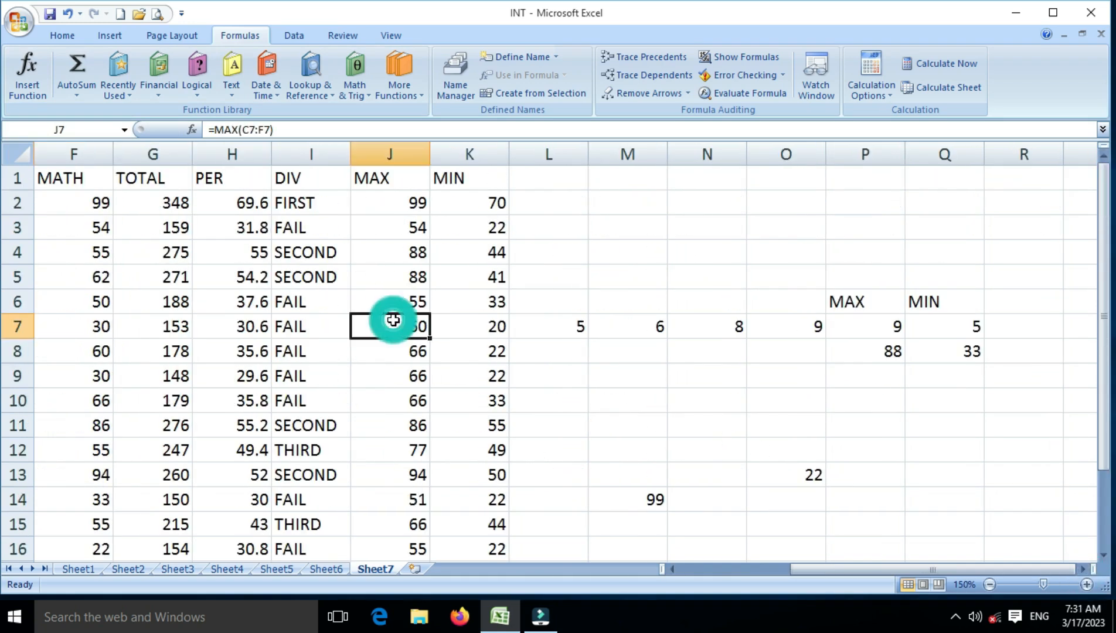